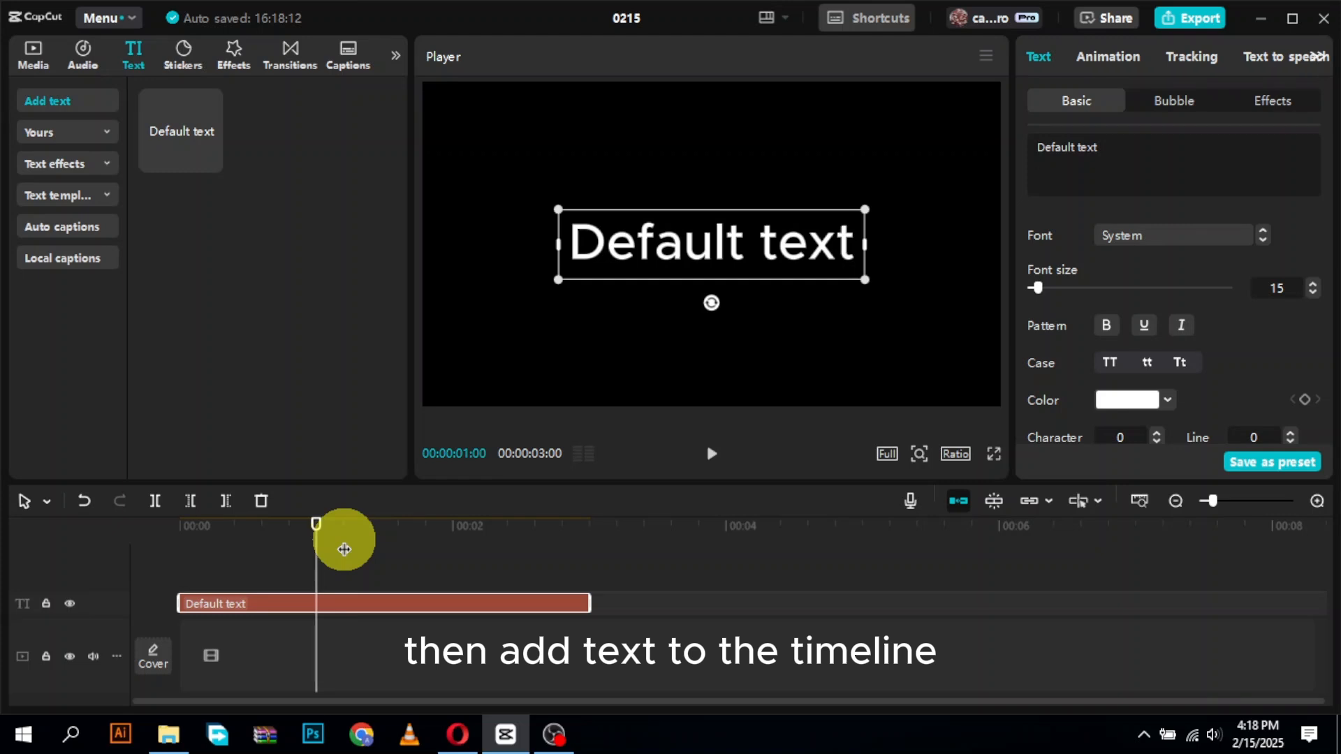
- Trim the end of the default text clip to 1 second and replace its text with "1"
{"action": "key", "text": "w"}
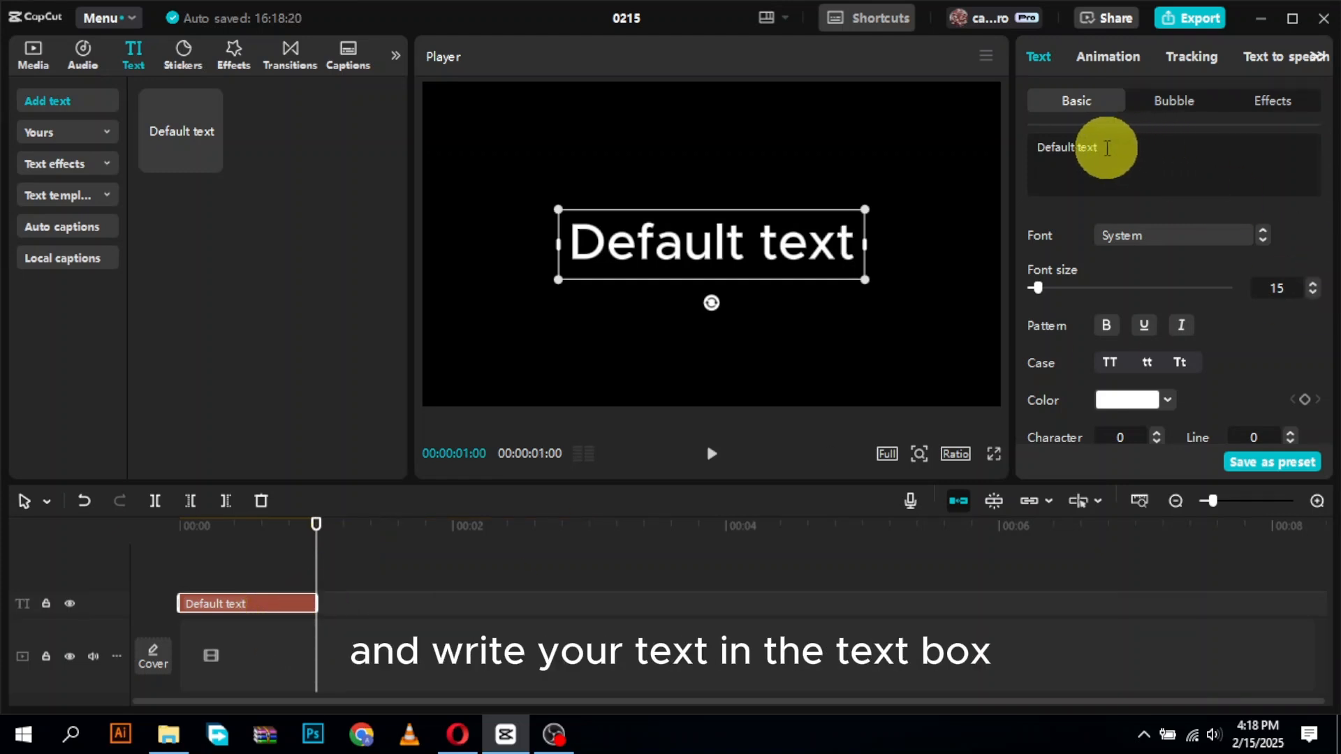
{"action": "left_click_drag", "start_coordinate": [1107, 148], "coordinate": [1018, 143]}
{"action": "type", "text": "1"}
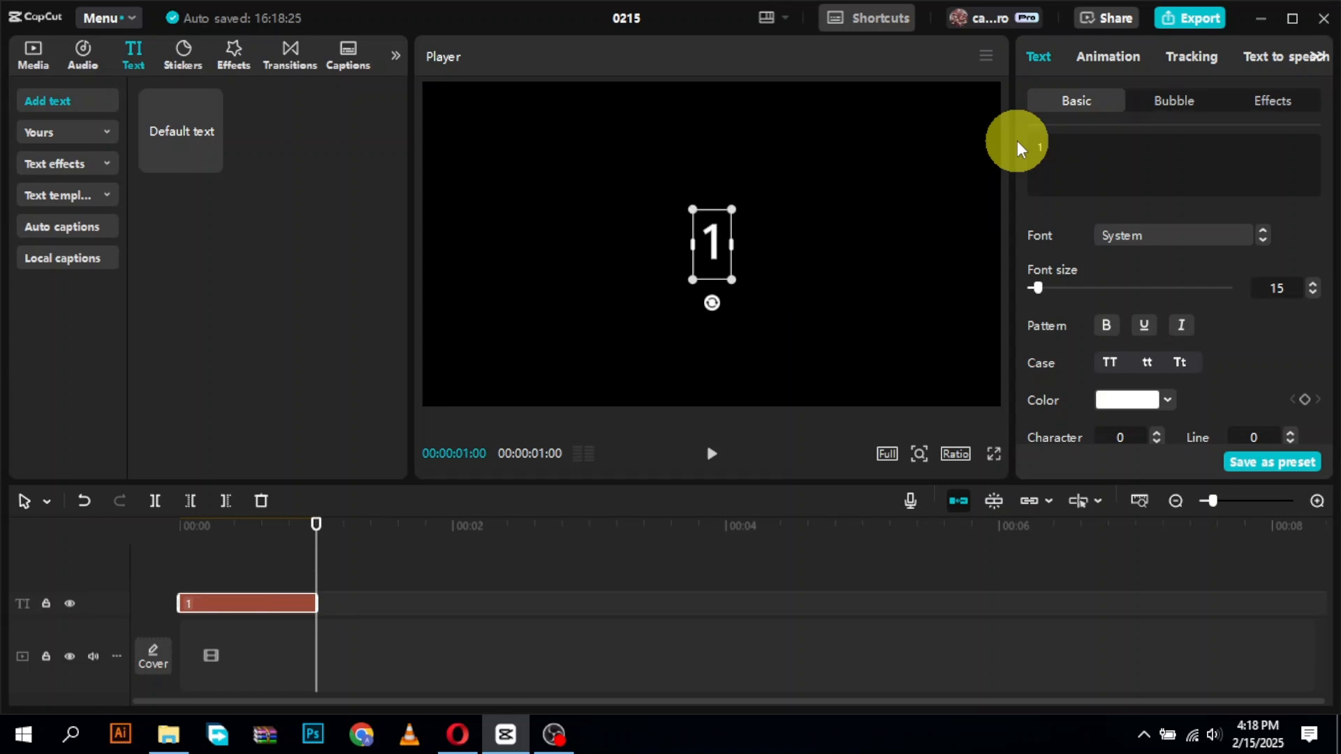
- Duplicate the text clip onto a new track at the start of the timeline
{"action": "left_click", "coordinate": [179, 525]}
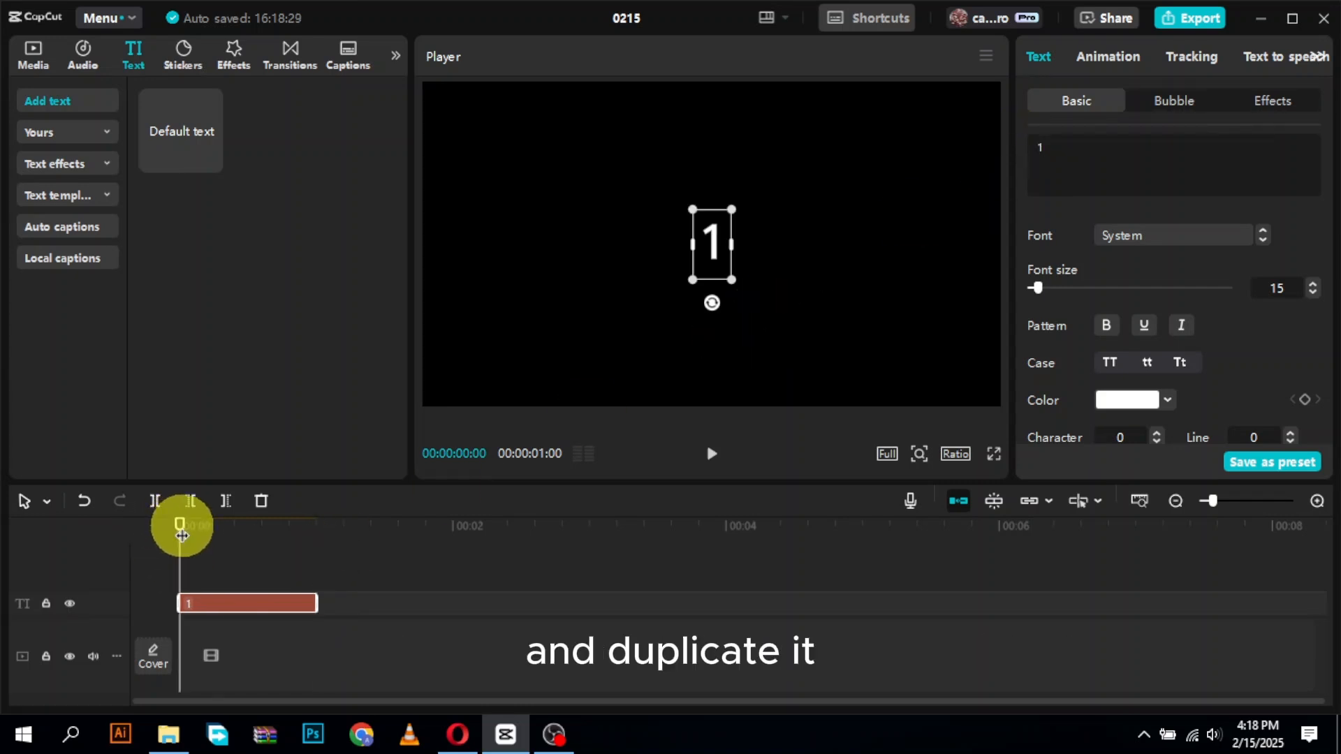
{"action": "key", "text": "ctrl+c"}
{"action": "key", "text": "ctrl+v"}
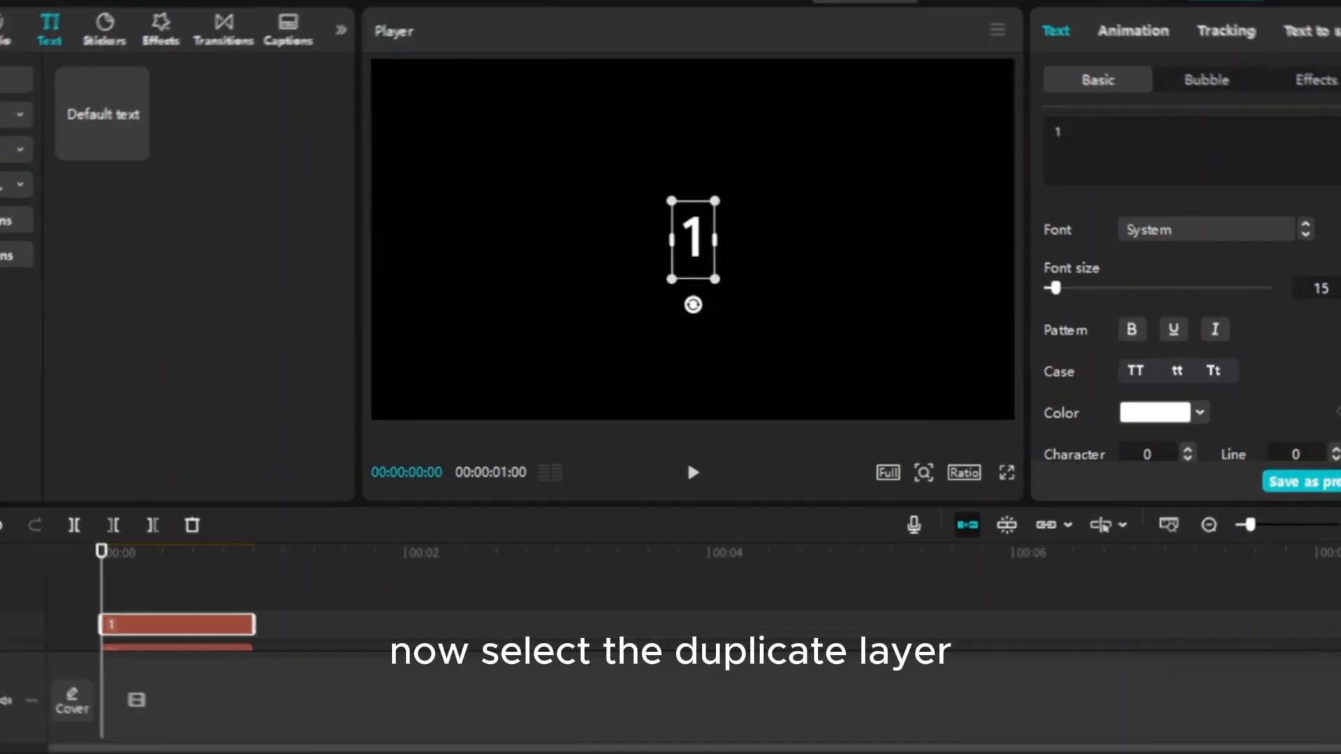
- Enable Glow on the duplicate text and set its range to 60
{"action": "scroll", "coordinate": [1331, 218], "scroll_direction": "down", "scroll_amount": 2}
{"action": "left_click_drag", "start_coordinate": [1329, 218], "coordinate": [1326, 363]}
{"action": "left_click", "coordinate": [1034, 270]}
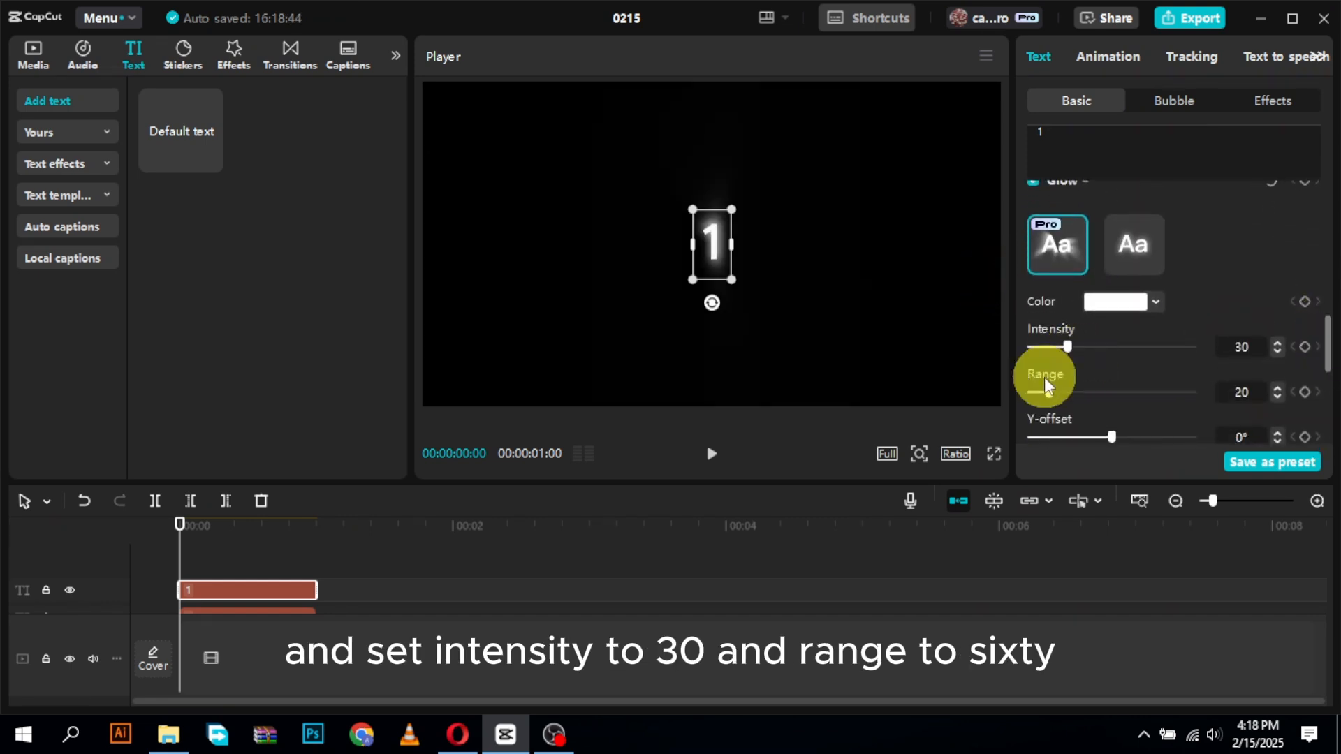
{"action": "left_click_drag", "start_coordinate": [1048, 392], "coordinate": [1122, 393]}
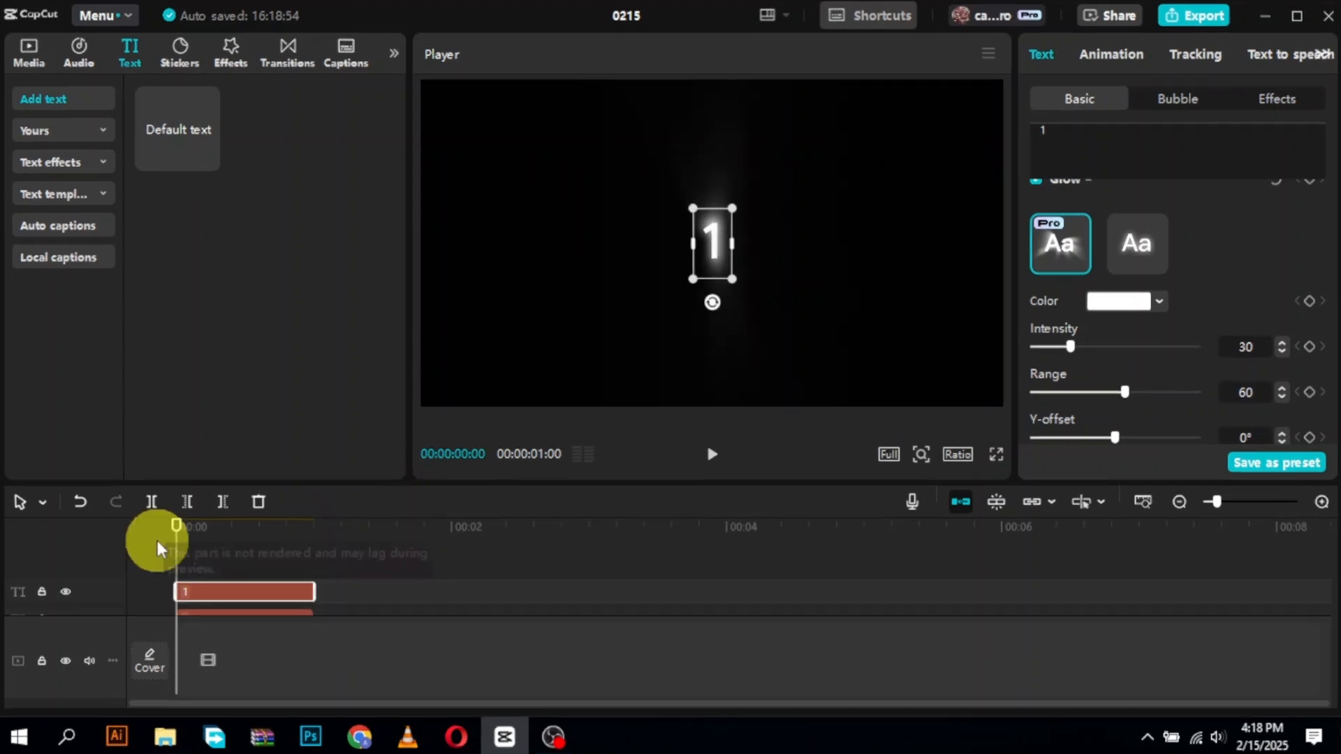
- Trim away the first 15 frames of the duplicate text clip
{"action": "key", "text": "Right"}
{"action": "key", "text": "Right"}
{"action": "key", "text": "Right"}
{"action": "key", "text": "Right"}
{"action": "key", "text": "Right"}
{"action": "key", "text": "Right"}
{"action": "key", "text": "Right"}
{"action": "key", "text": "Right"}
{"action": "key", "text": "Right"}
{"action": "key", "text": "Right"}
{"action": "key", "text": "Right"}
{"action": "key", "text": "Right"}
{"action": "key", "text": "Right"}
{"action": "key", "text": "Right"}
{"action": "key", "text": "Right"}
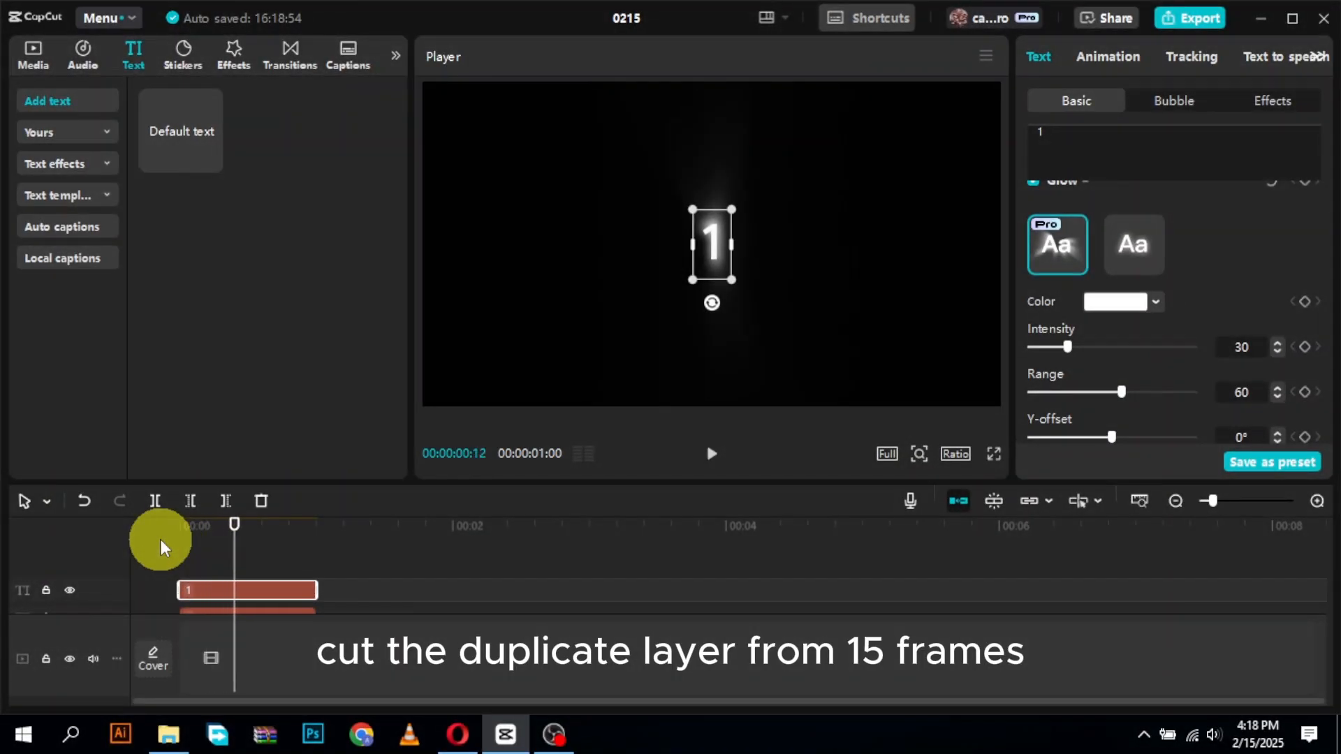
{"action": "key", "text": "q"}
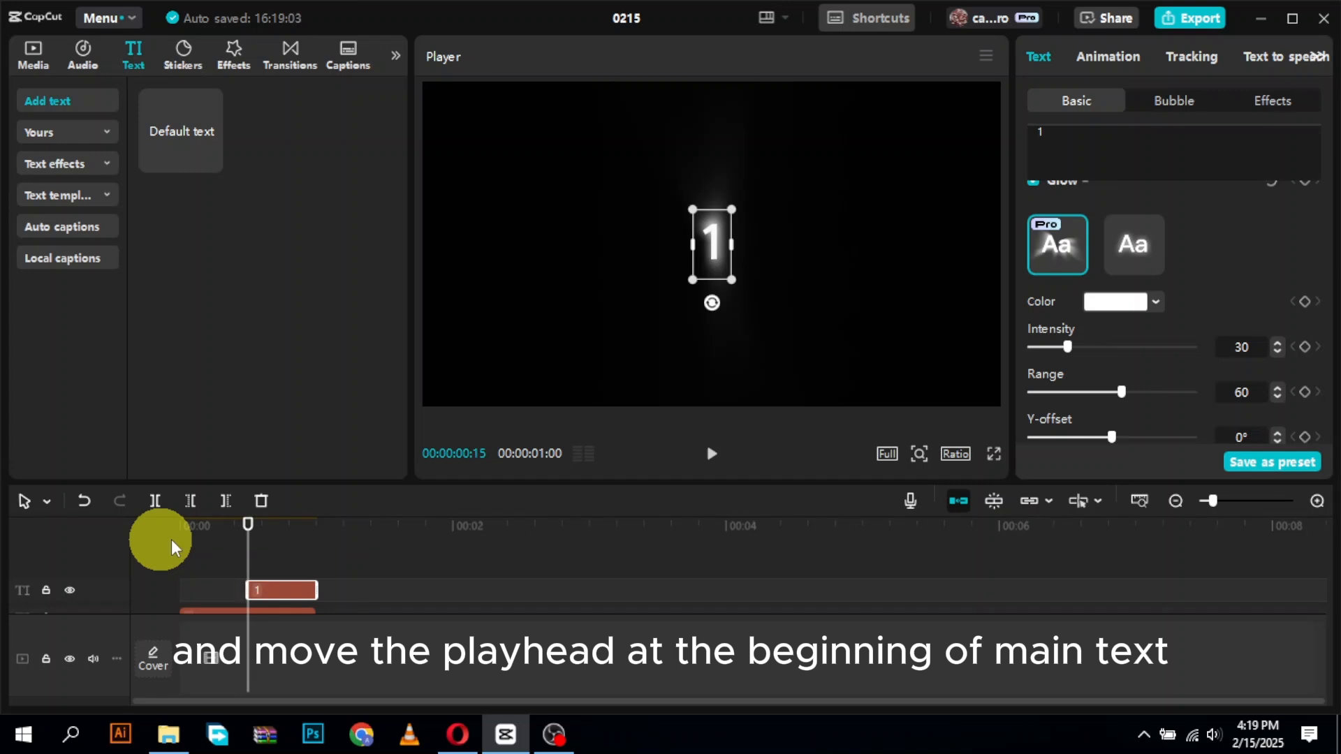
- At the start of the timeline, move the main text straight down out of the frame to about Y -1224
{"action": "left_click_drag", "start_coordinate": [1322, 566], "coordinate": [1317, 594]}
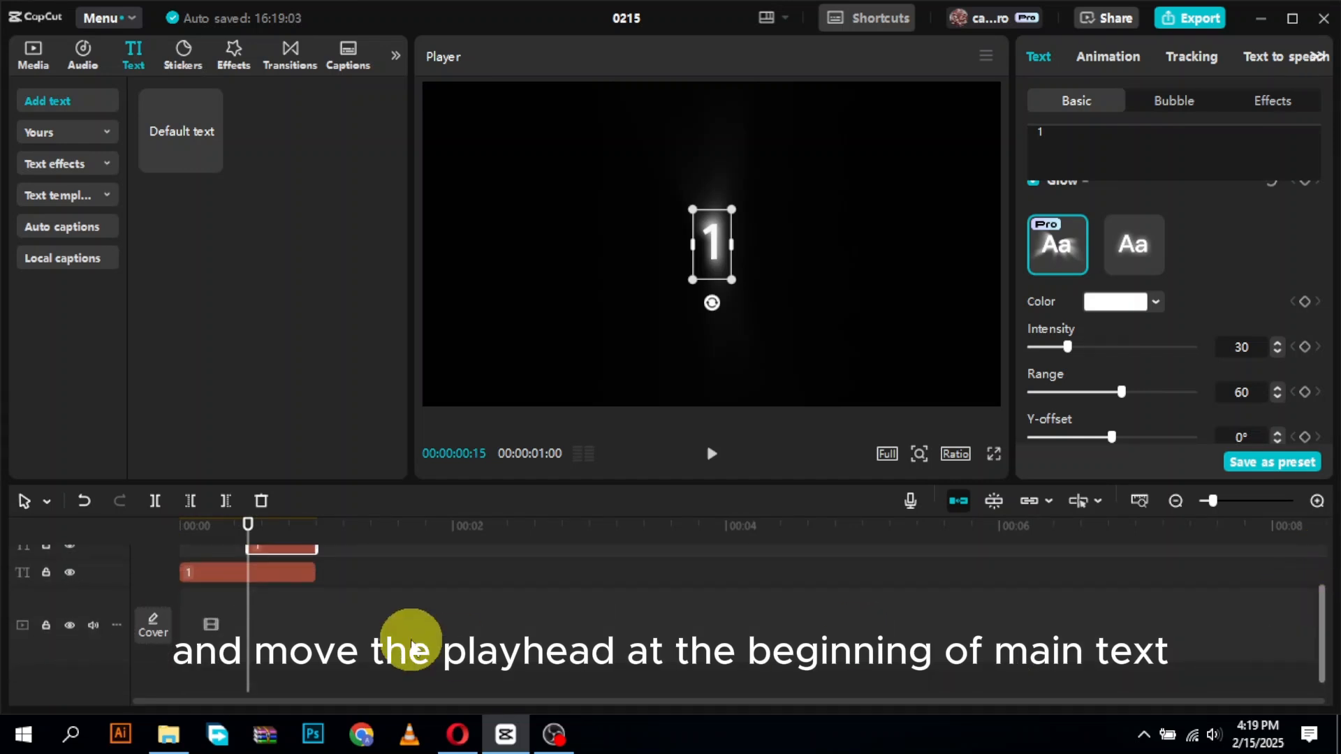
{"action": "left_click", "coordinate": [178, 523]}
{"action": "left_click", "coordinate": [194, 573]}
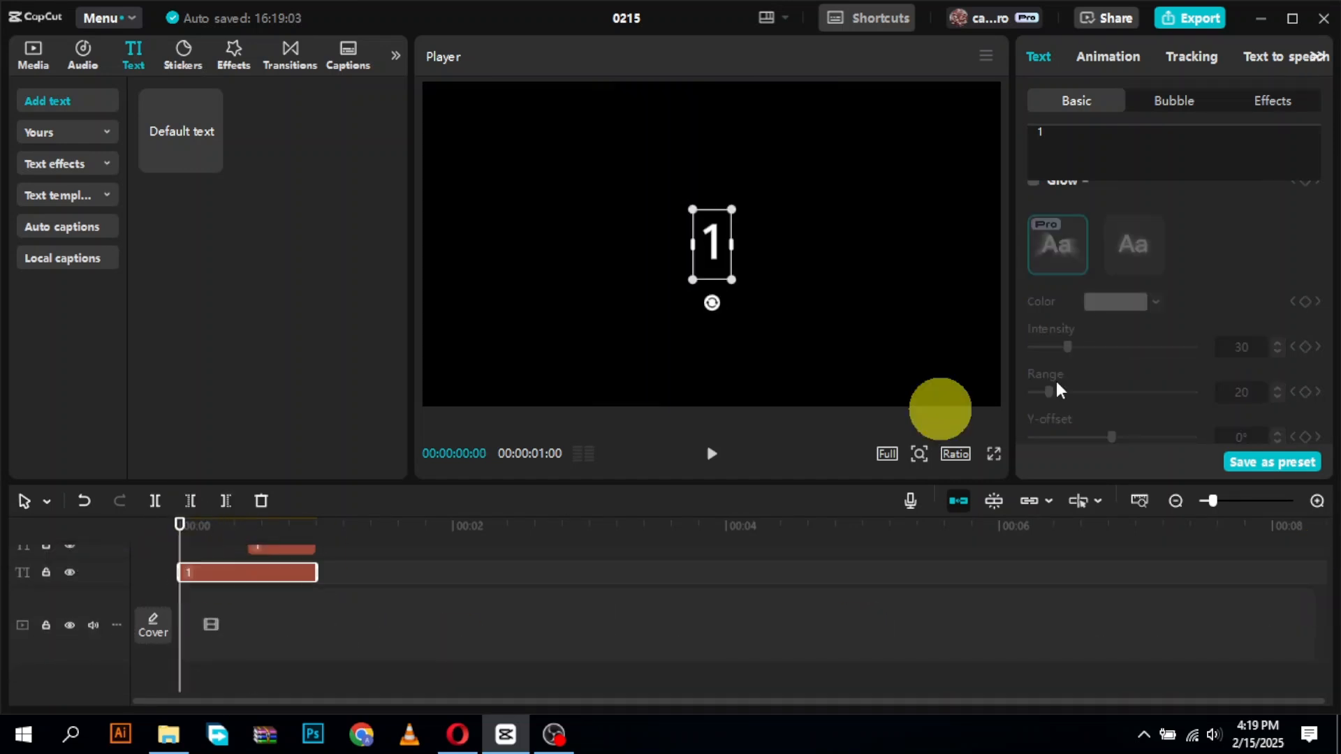
{"action": "mouse_move", "coordinate": [1329, 321]}
{"action": "left_mouse_down"}
{"action": "mouse_move", "coordinate": [1328, 241]}
{"action": "mouse_move", "coordinate": [1329, 252]}
{"action": "left_mouse_up"}
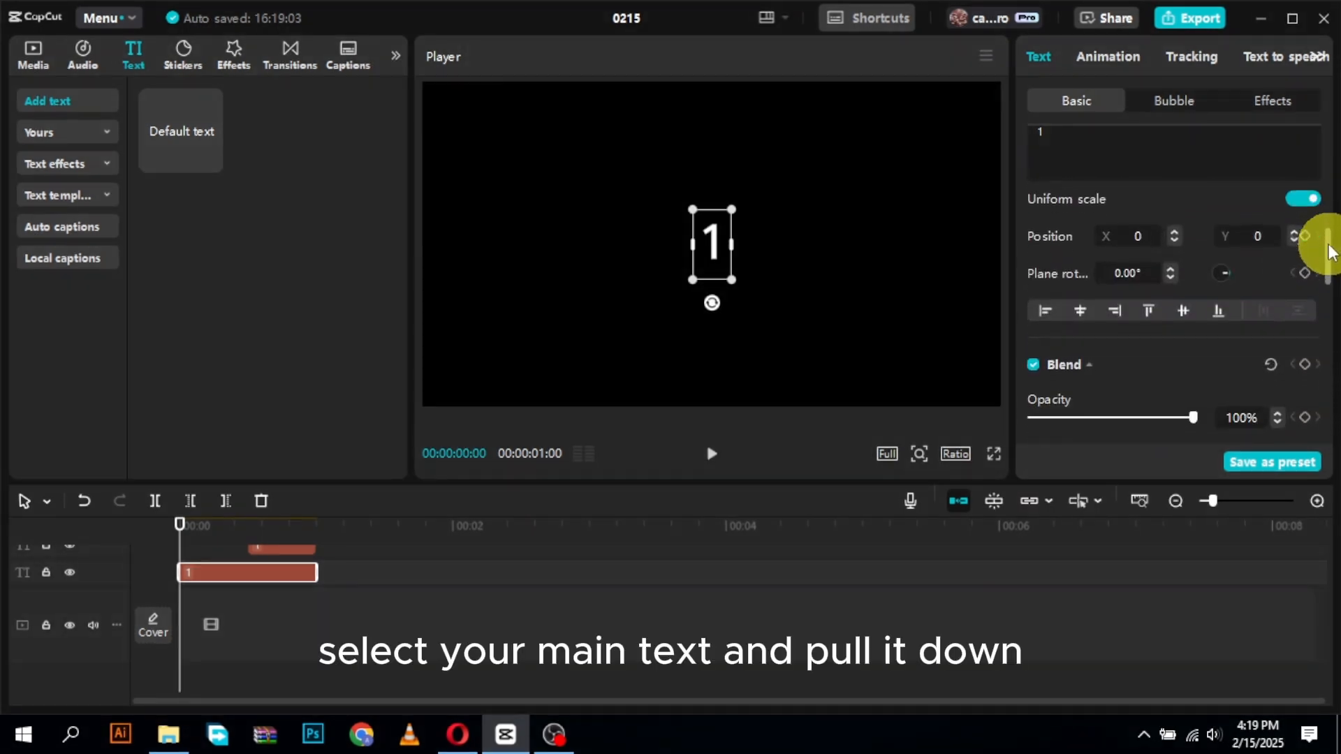
{"action": "left_click_drag", "start_coordinate": [718, 233], "coordinate": [718, 416]}
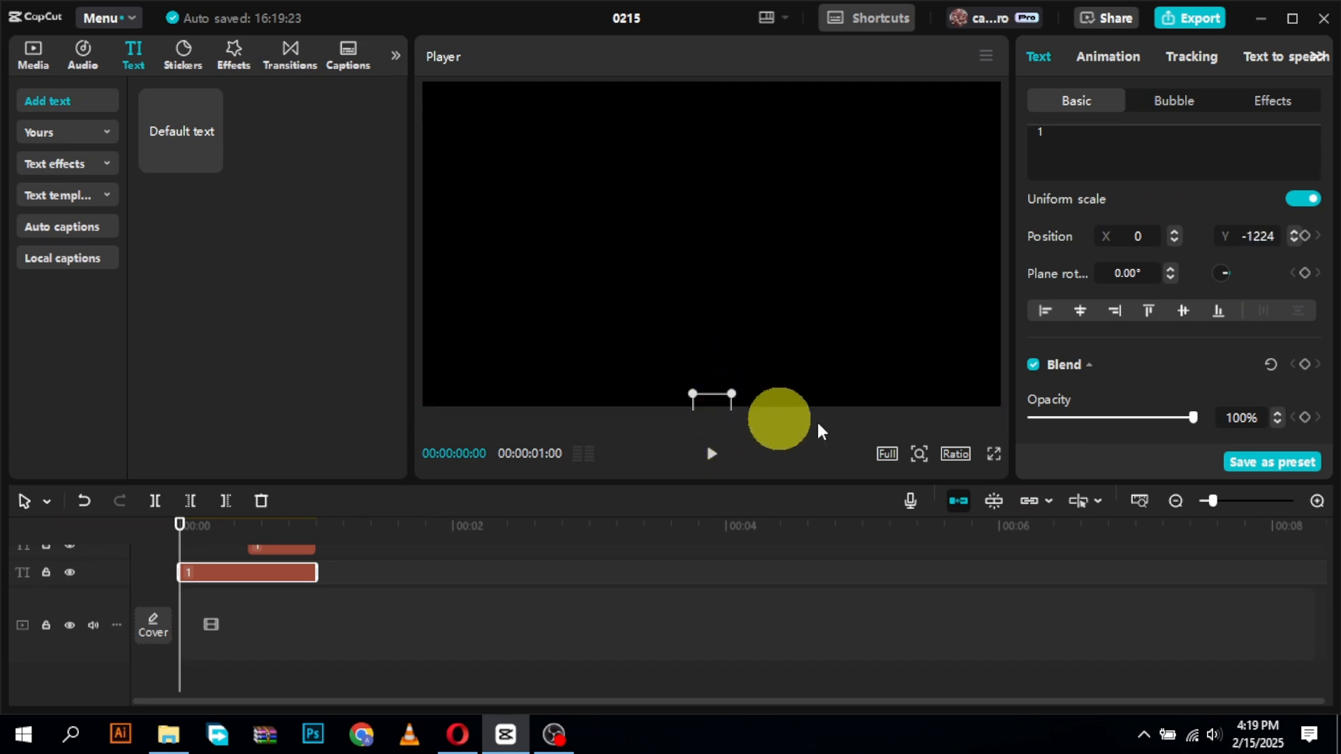
- Set the main text's opacity to 0% and add opacity and position keyframes at the clip start
{"action": "left_click_drag", "start_coordinate": [1190, 418], "coordinate": [1012, 418]}
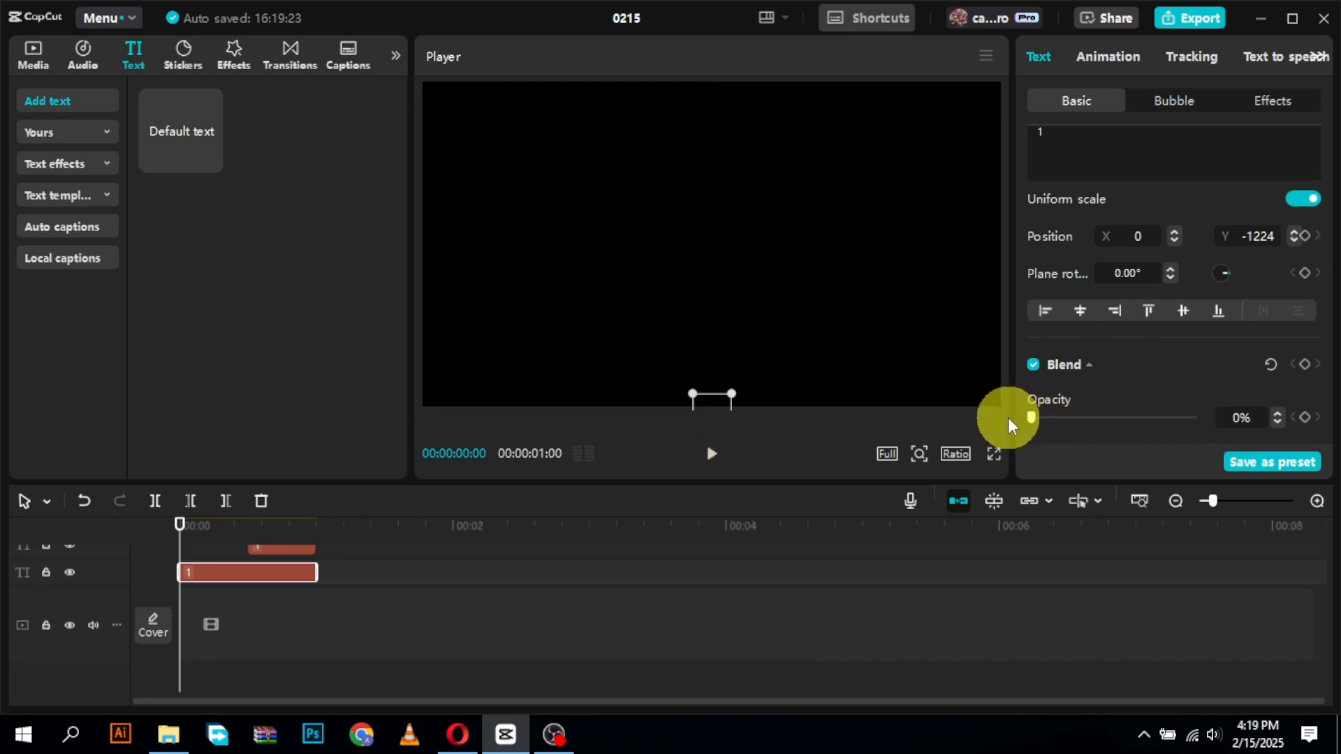
{"action": "left_click", "coordinate": [1304, 418]}
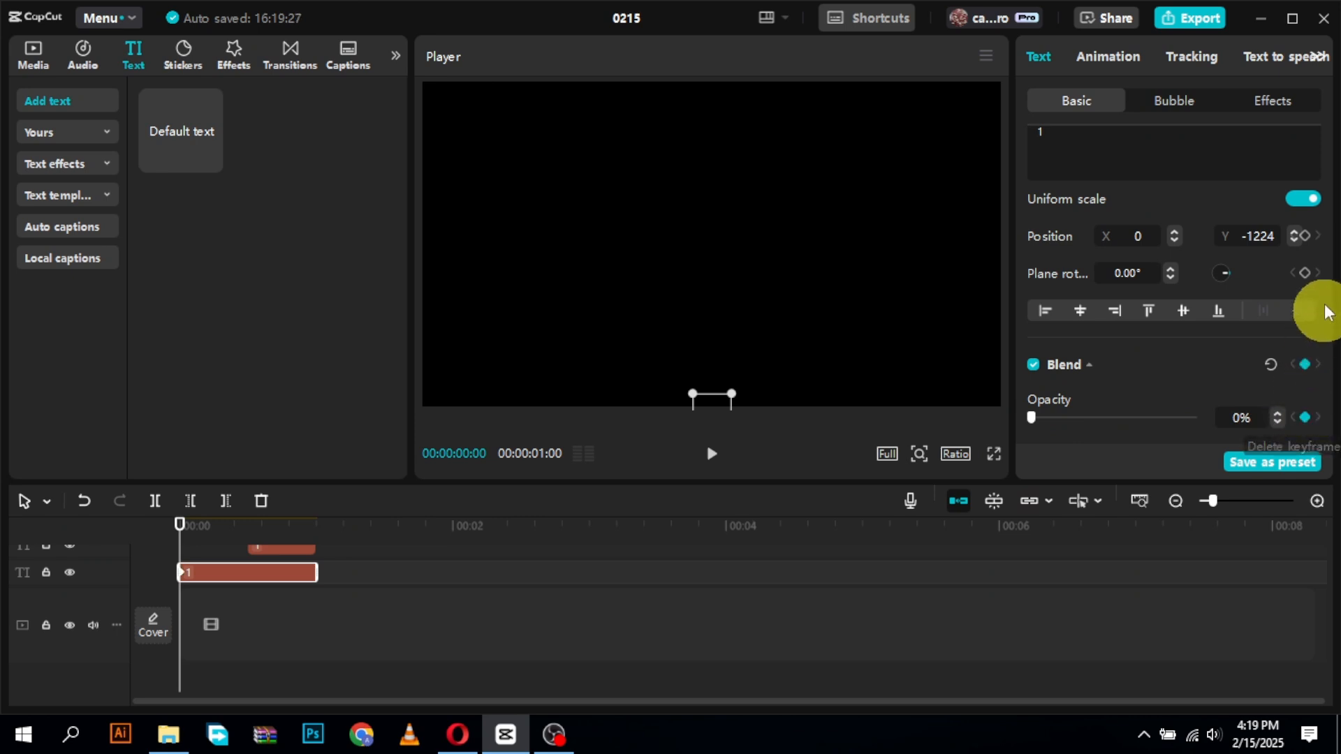
{"action": "left_click", "coordinate": [1304, 236]}
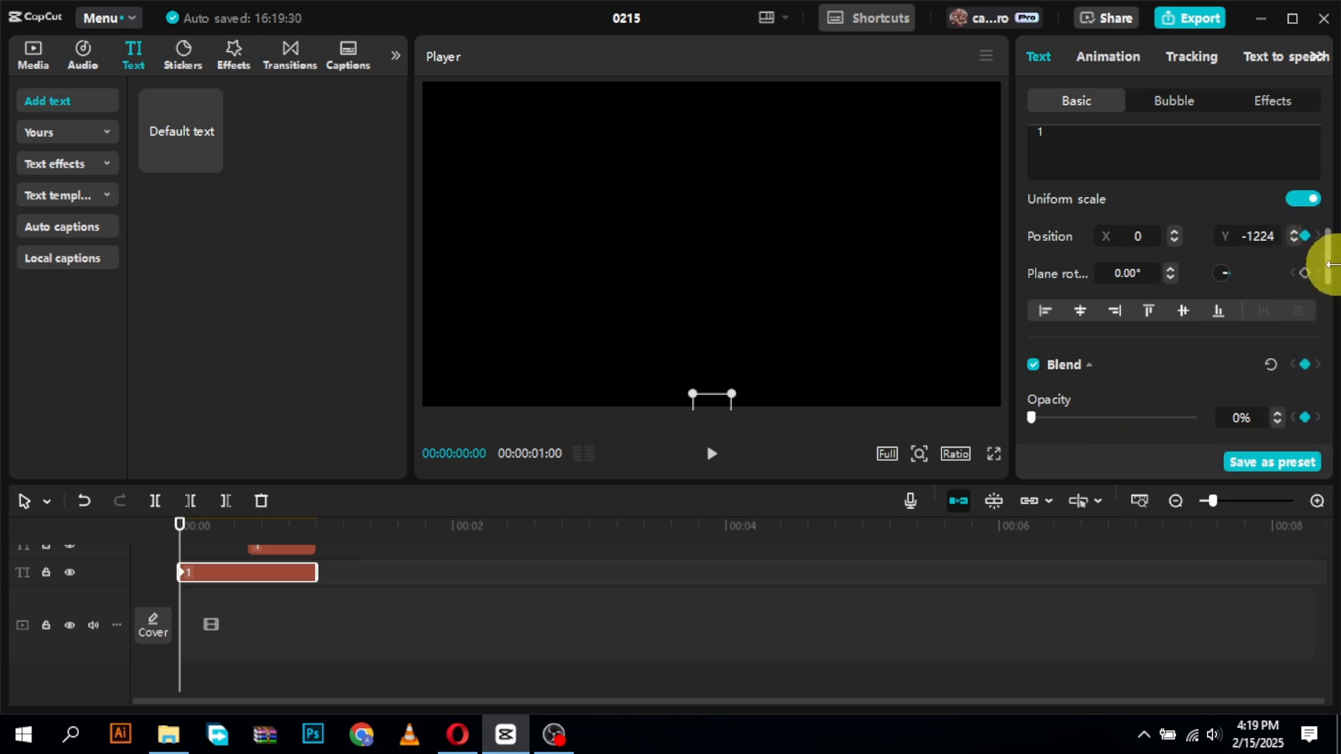
- At frame 13, set the main text's Y position to 0
{"action": "scroll", "coordinate": [1331, 269], "scroll_direction": "up", "scroll_amount": 3}
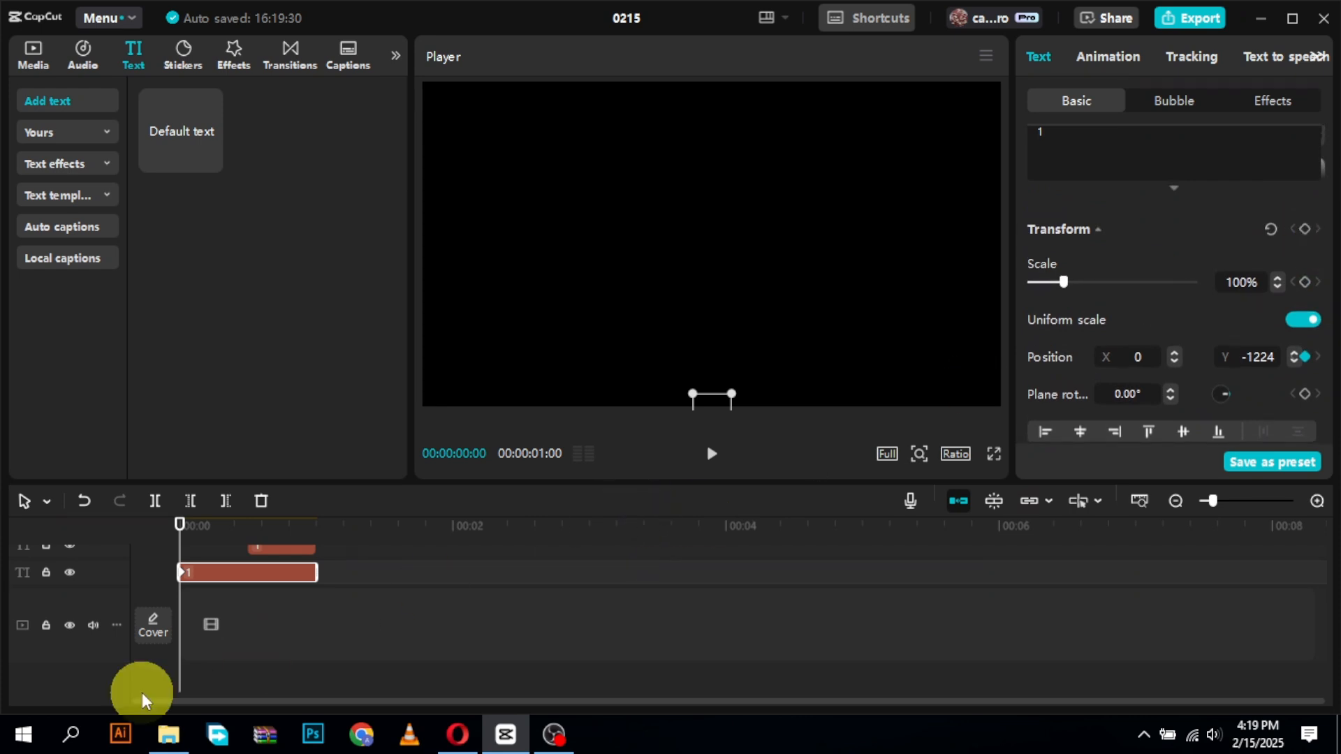
{"action": "key", "text": "Right"}
{"action": "key", "text": "Right"}
{"action": "key", "text": "Right"}
{"action": "key", "text": "Right"}
{"action": "key", "text": "Right"}
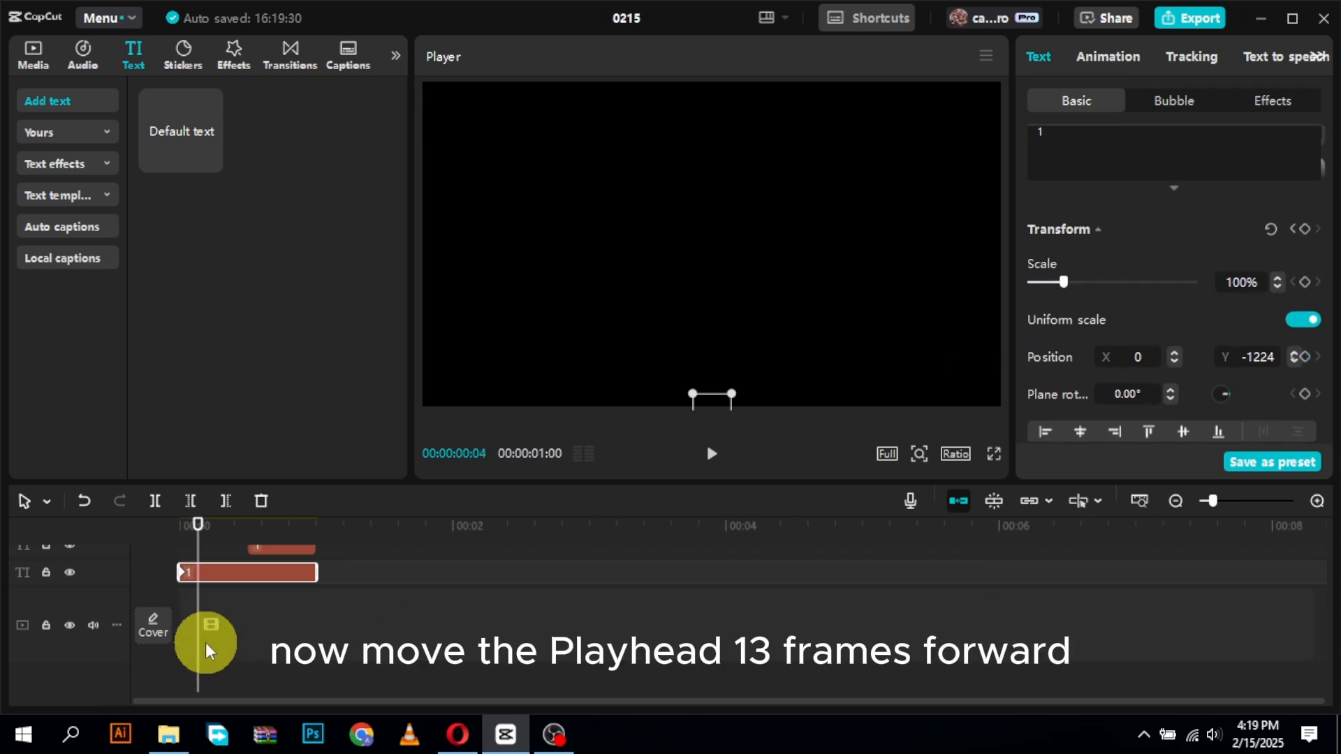
{"action": "key", "text": "Right"}
{"action": "key", "text": "Right"}
{"action": "key", "text": "Right"}
{"action": "key", "text": "Right"}
{"action": "key", "text": "Right"}
{"action": "key", "text": "Right"}
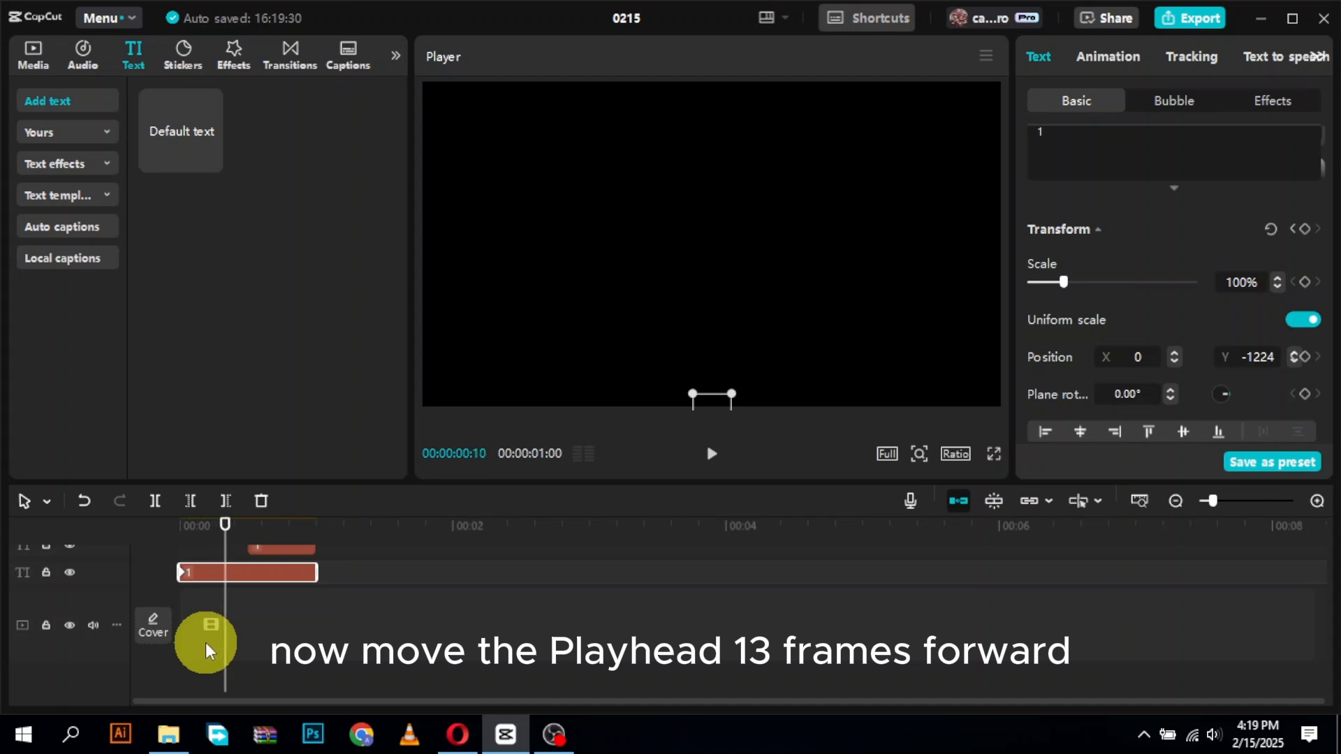
{"action": "key", "text": "Right"}
{"action": "key", "text": "Right"}
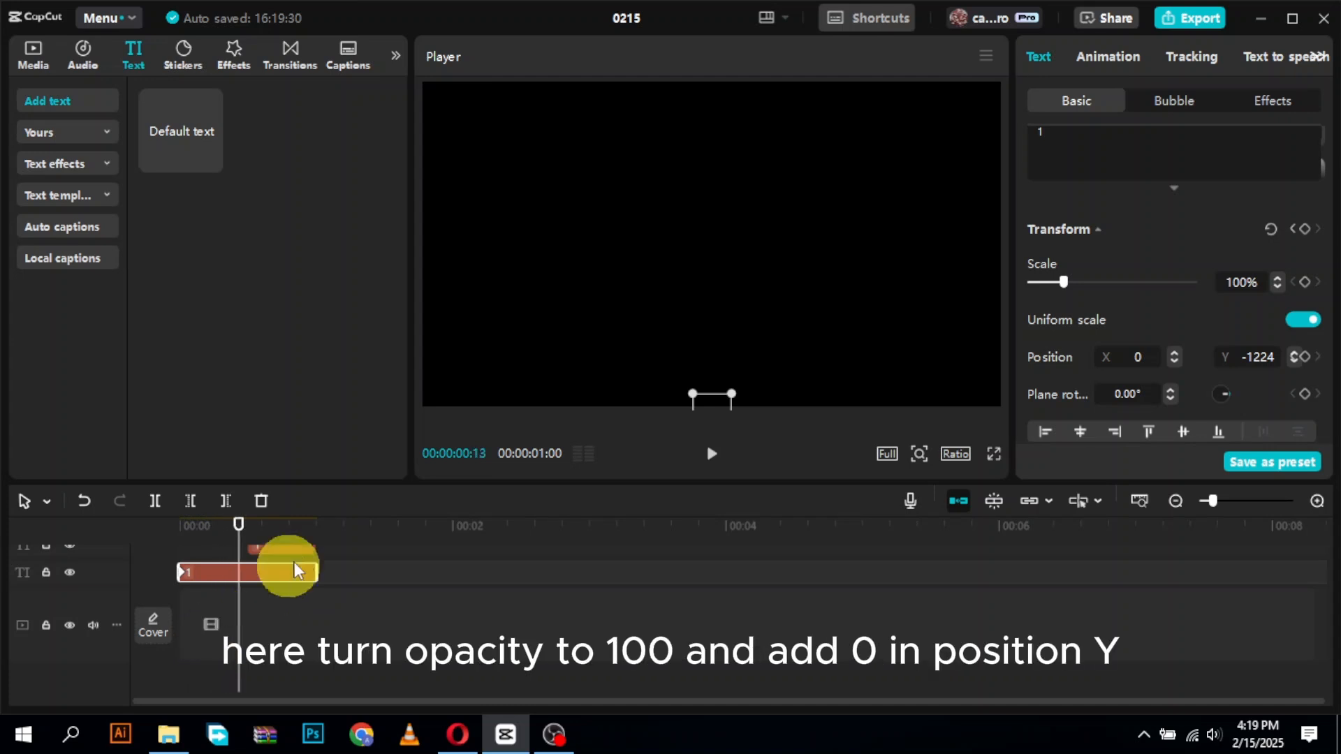
{"action": "left_click", "coordinate": [1255, 357]}
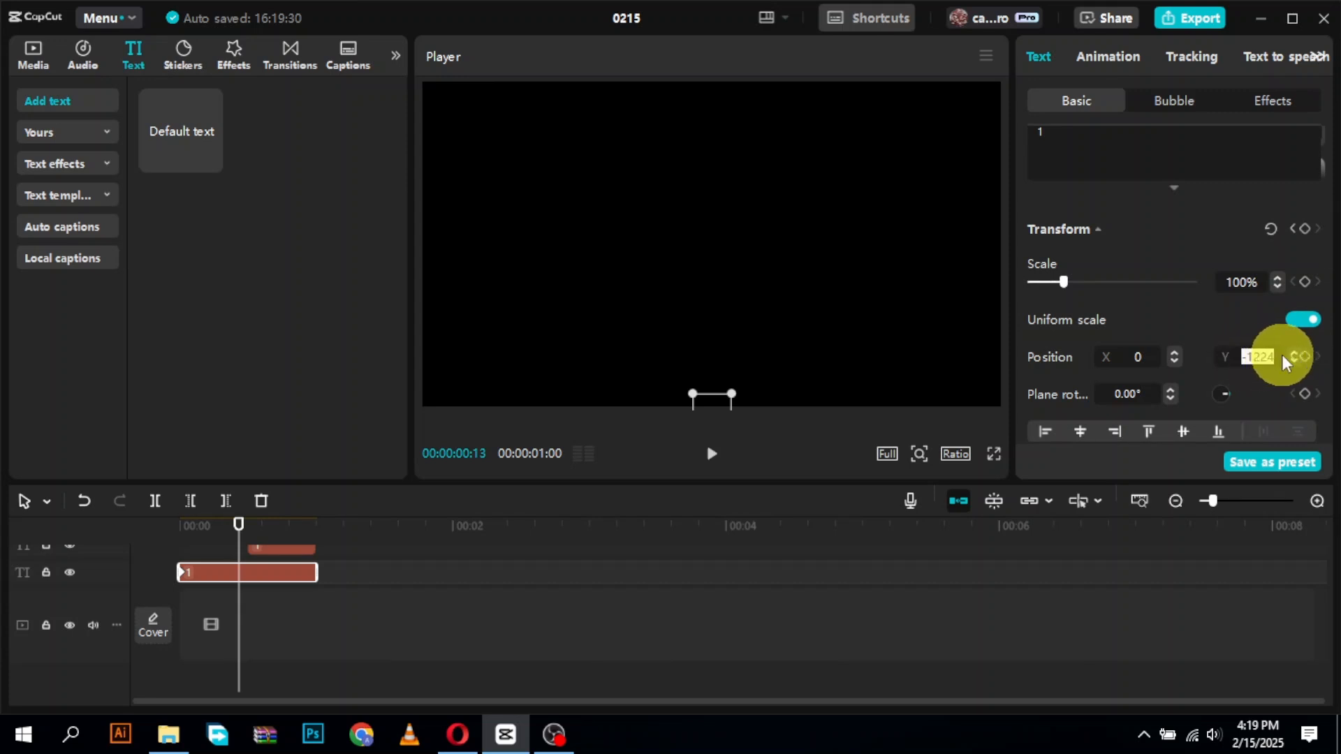
{"action": "type", "text": "0"}
{"action": "key", "text": "Return"}
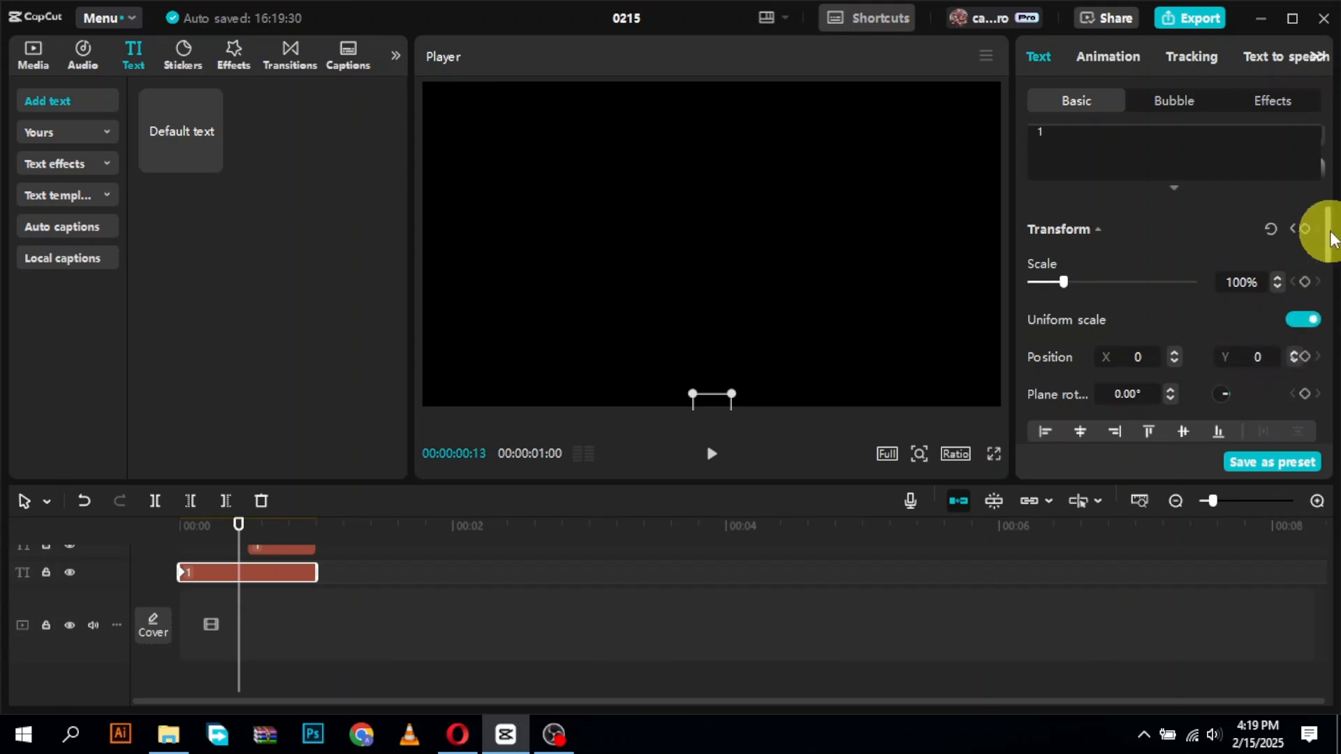
- Raise the main text's opacity to 100% at frame 13
{"action": "left_click_drag", "start_coordinate": [1327, 241], "coordinate": [1333, 271]}
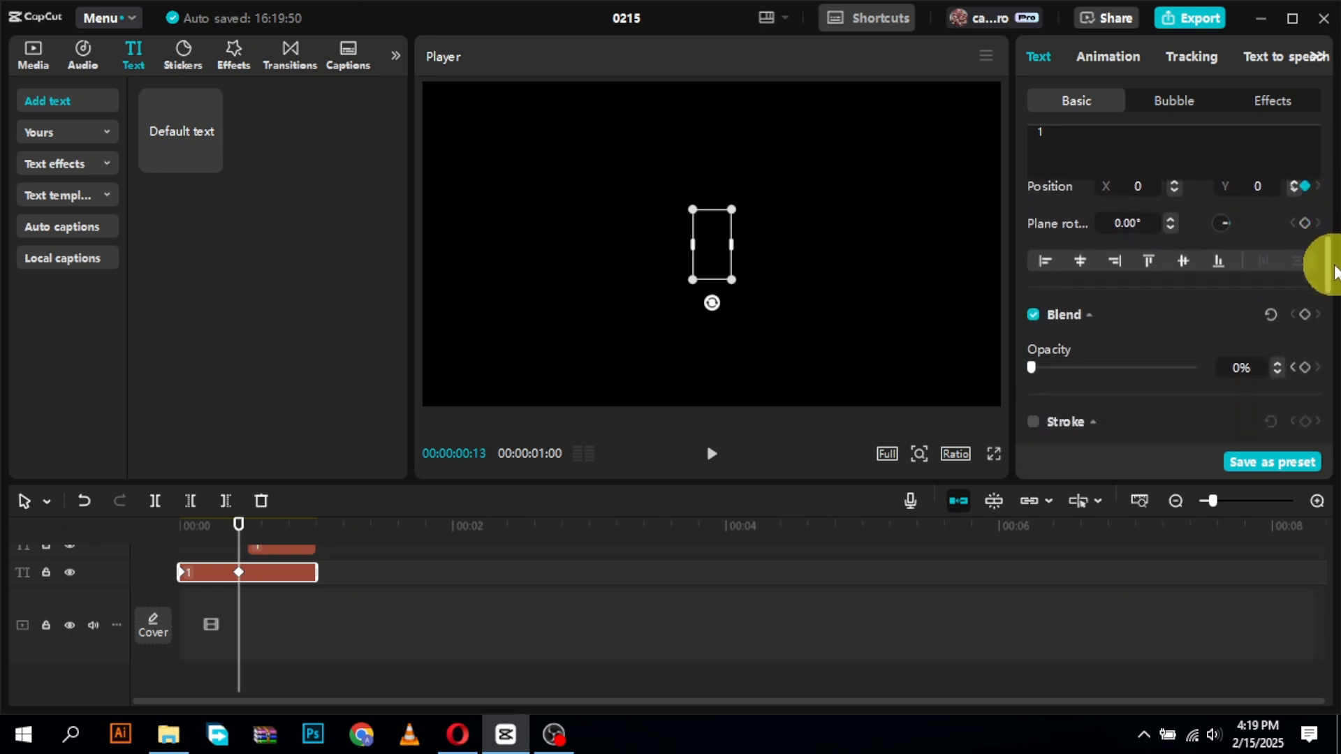
{"action": "left_click", "coordinate": [1039, 374]}
{"action": "left_click_drag", "start_coordinate": [1034, 363], "coordinate": [1330, 371]}
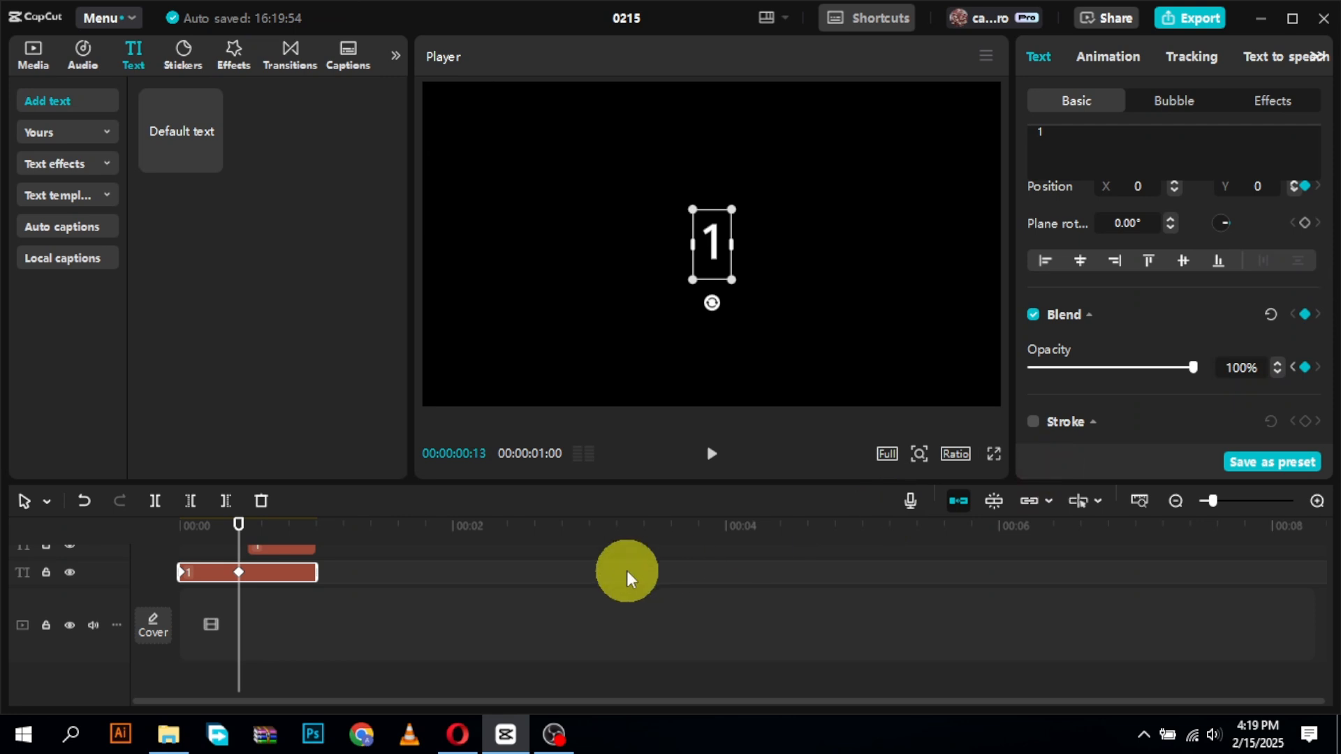
- At frame 15, add opacity and position keyframes to the main text
{"action": "key", "text": "Right"}
{"action": "key", "text": "Right"}
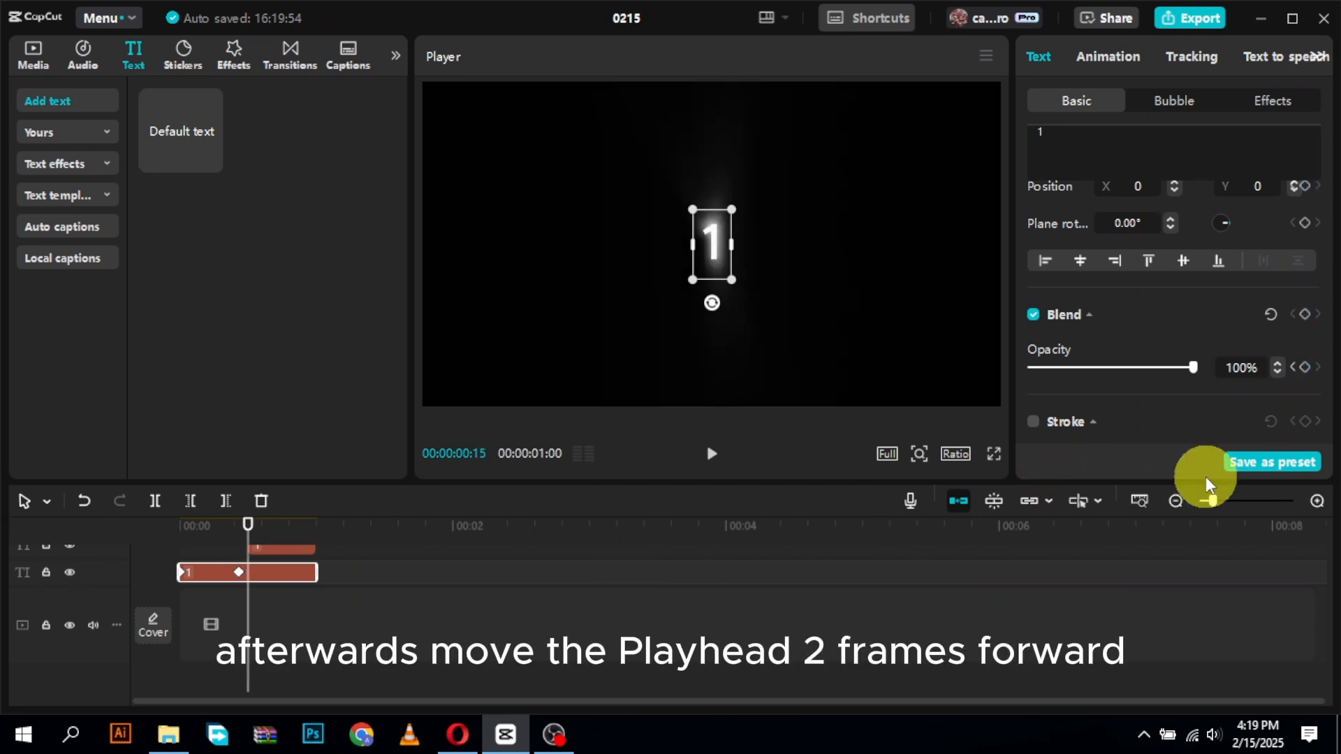
{"action": "left_click", "coordinate": [1305, 368]}
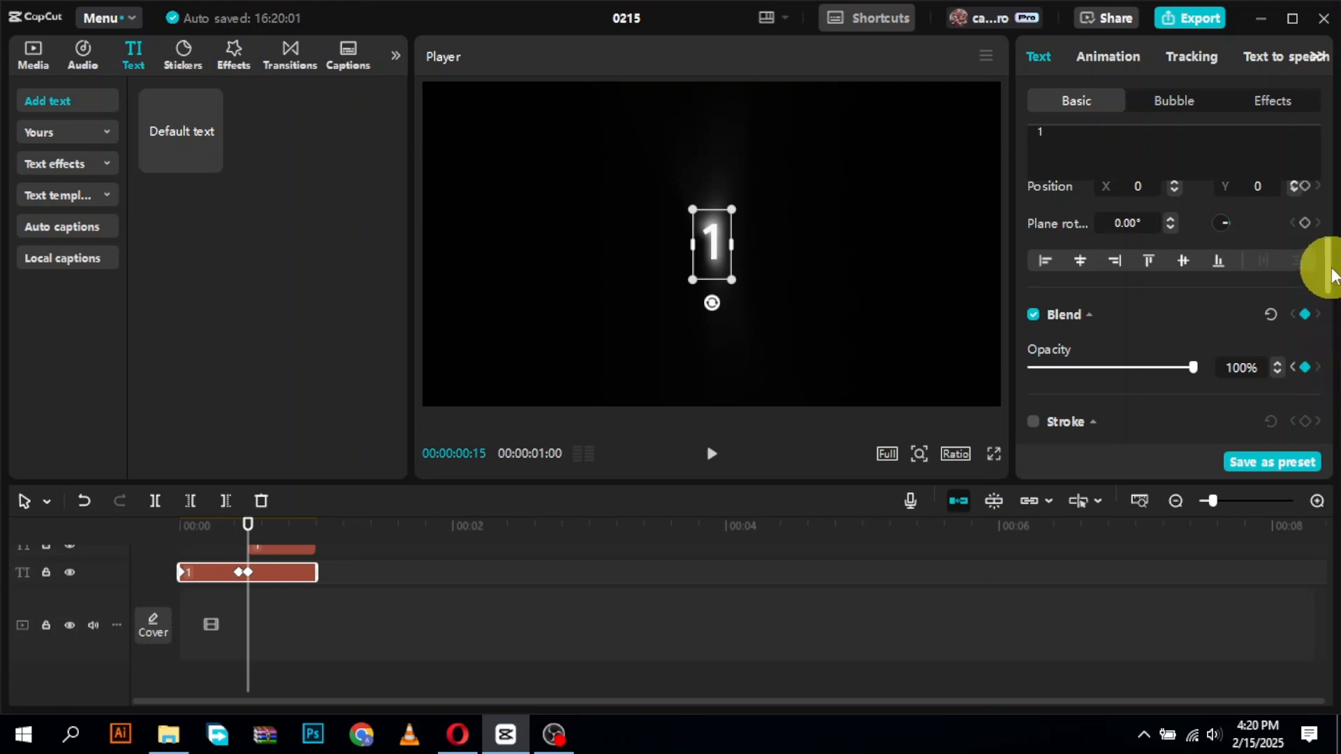
{"action": "scroll", "coordinate": [1313, 255], "scroll_direction": "up", "scroll_amount": 3}
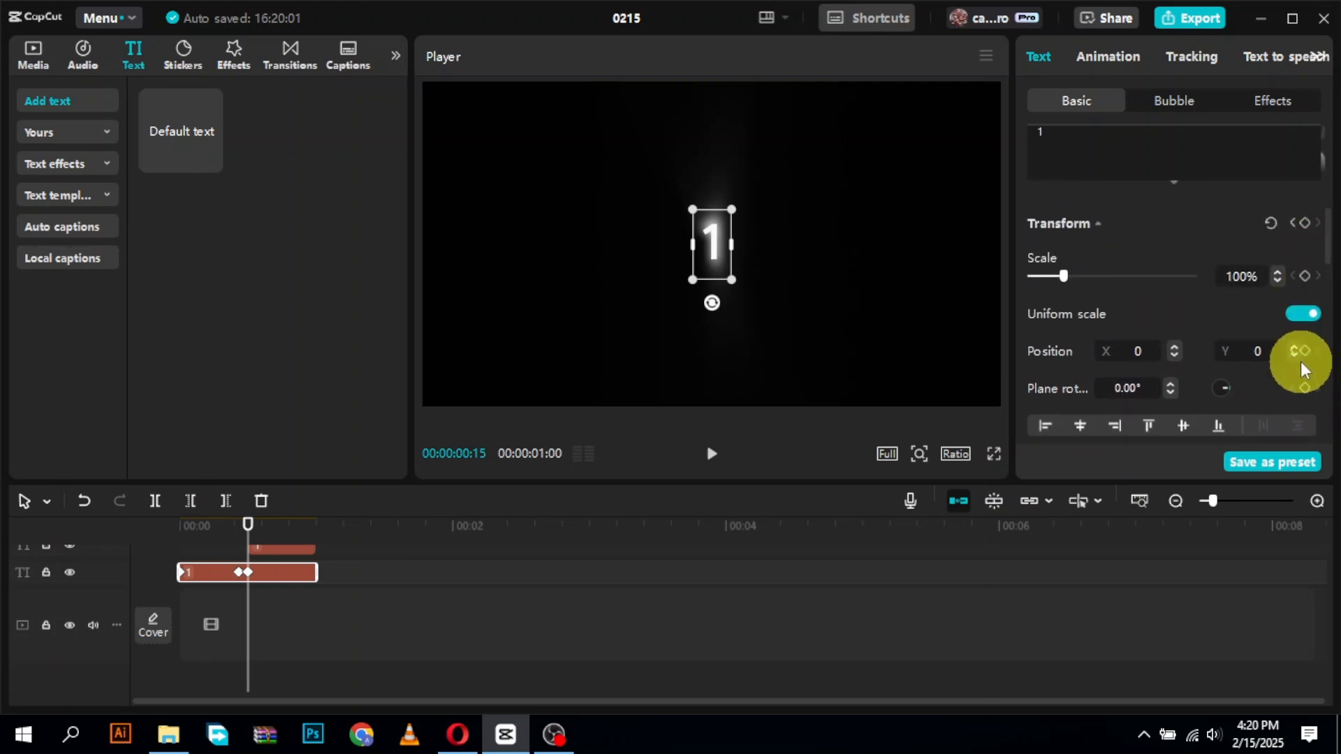
{"action": "left_click", "coordinate": [1302, 352]}
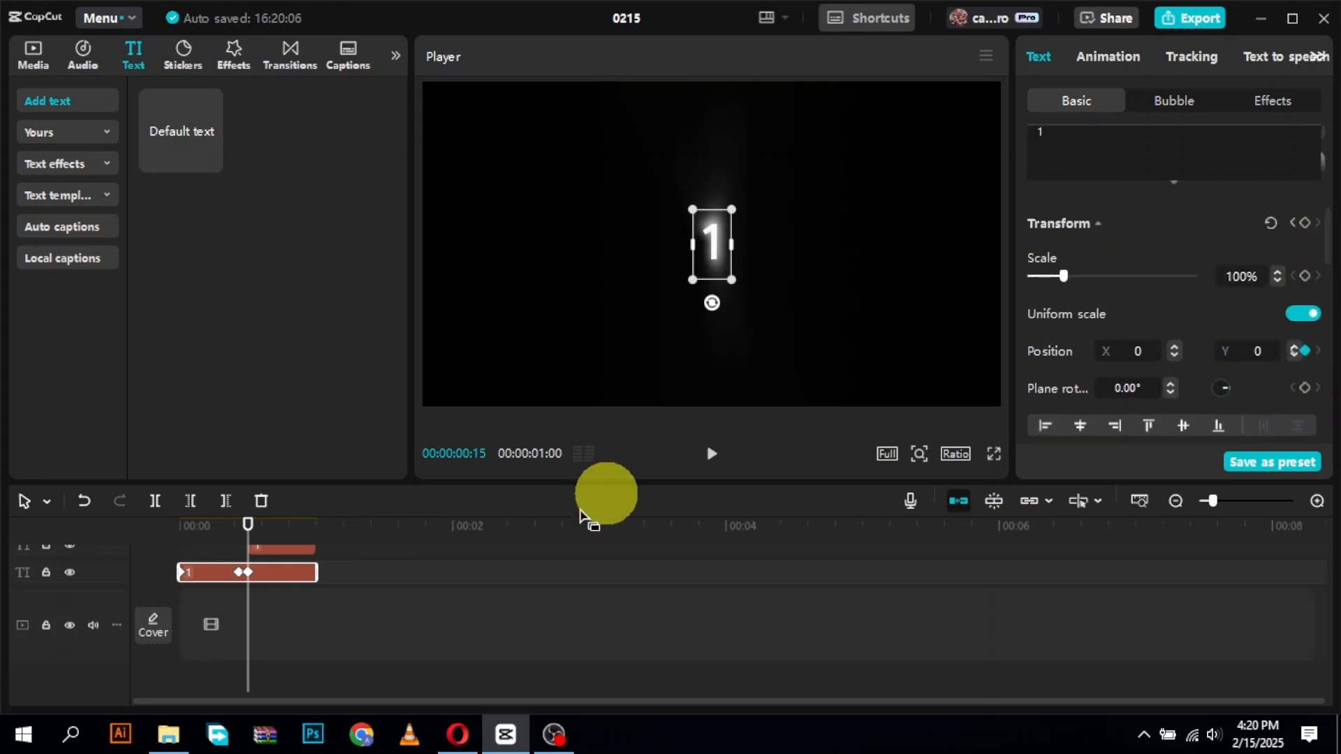
- At the end of the clip, move the main text up out of the frame to about Y 1269 and set its opacity to 0%
{"action": "left_click", "coordinate": [317, 517]}
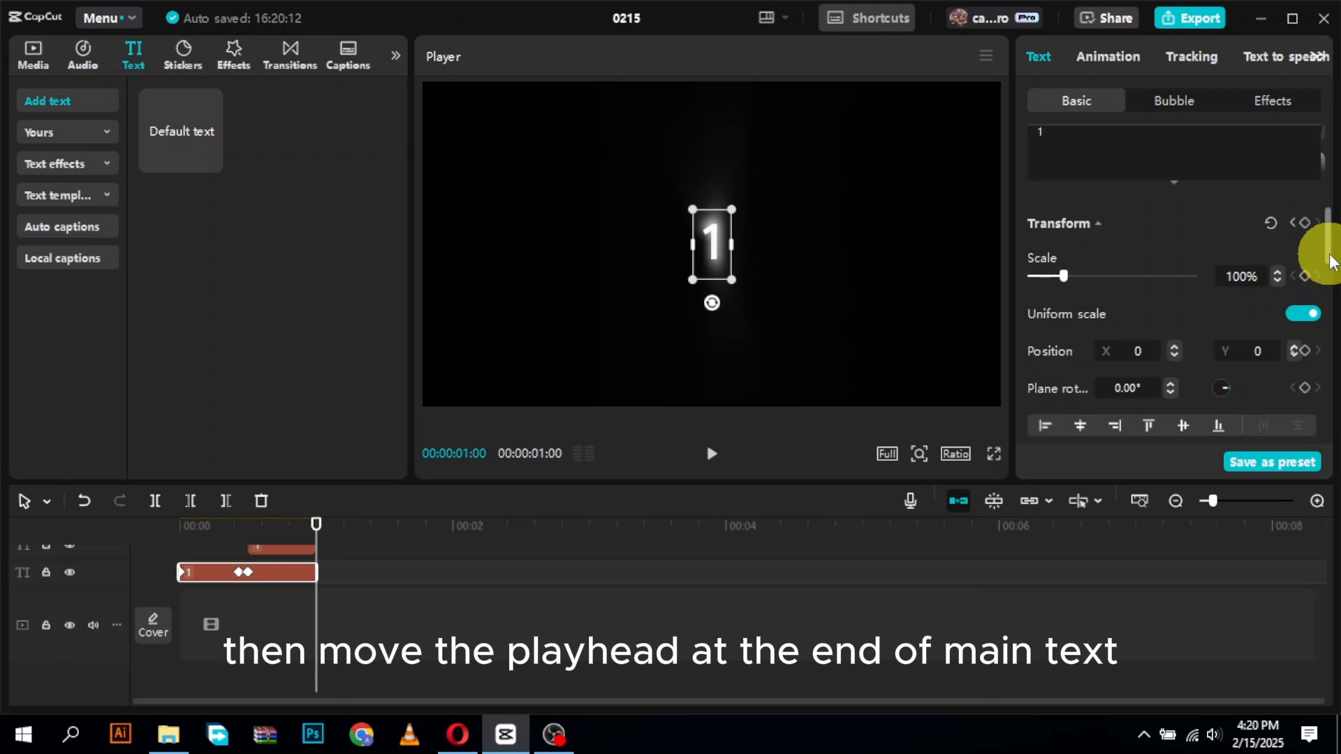
{"action": "left_click_drag", "start_coordinate": [705, 248], "coordinate": [706, 56]}
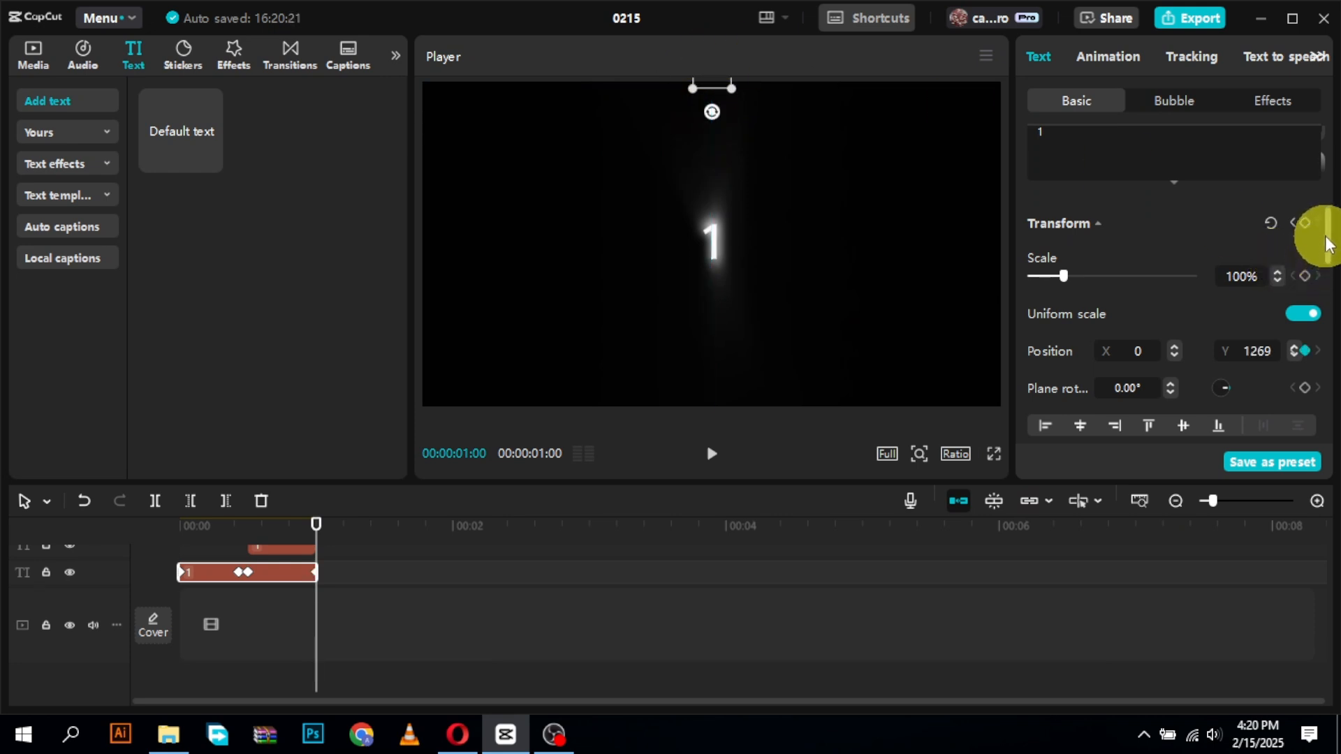
{"action": "scroll", "coordinate": [1312, 273], "scroll_direction": "down", "scroll_amount": 3}
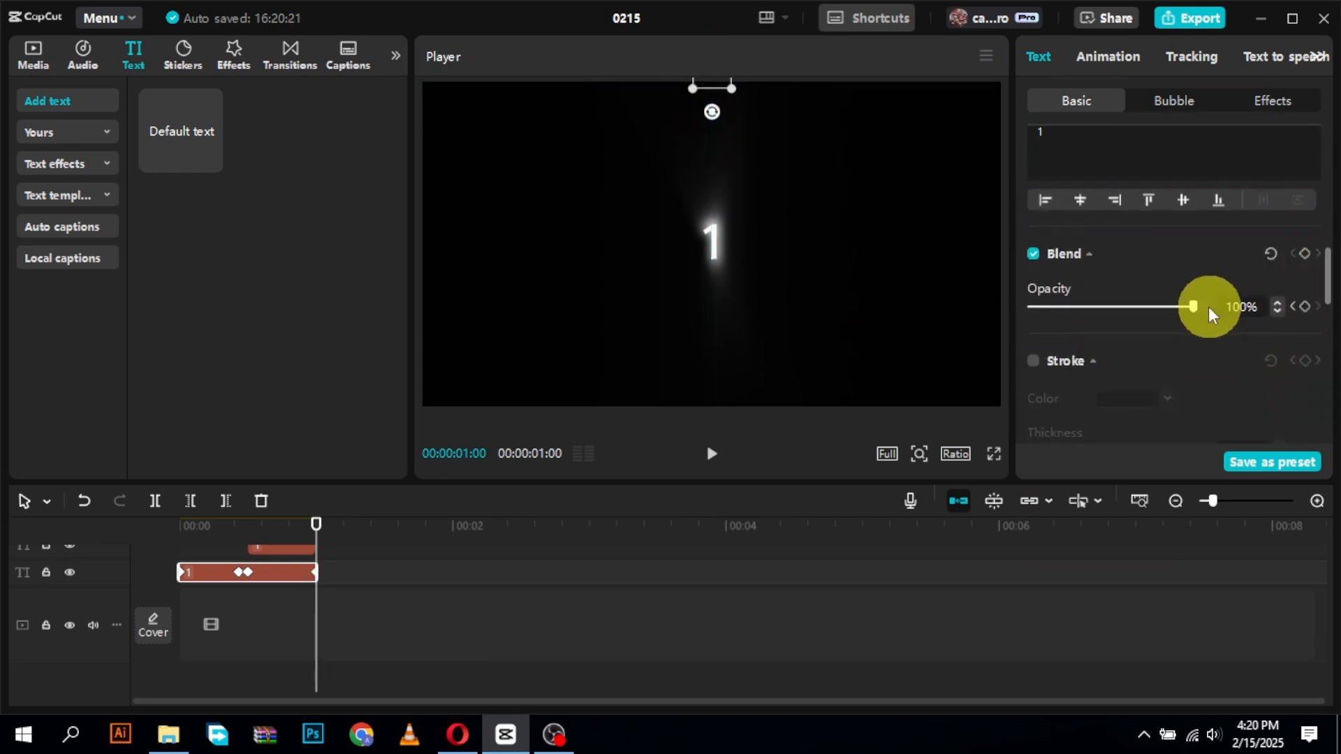
{"action": "left_click_drag", "start_coordinate": [1193, 306], "coordinate": [1000, 295]}
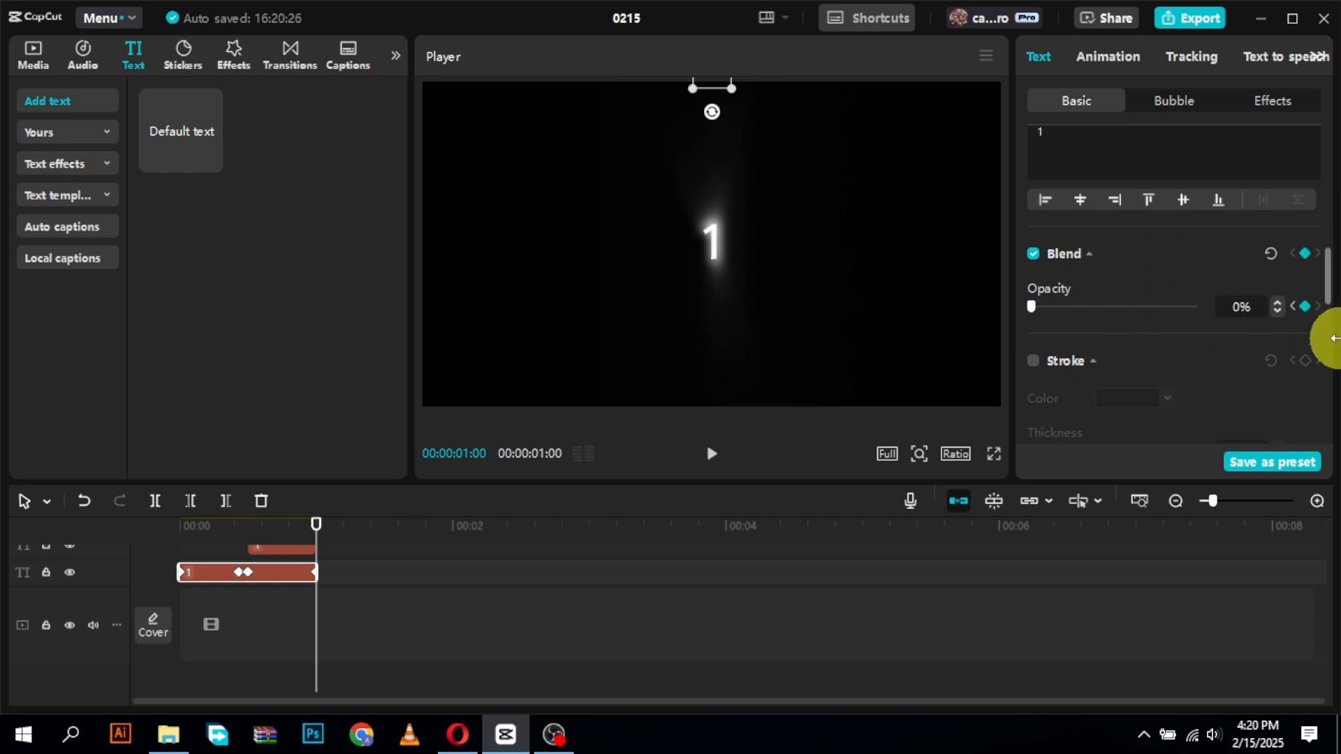
{"action": "left_click_drag", "start_coordinate": [1328, 292], "coordinate": [1317, 251]}
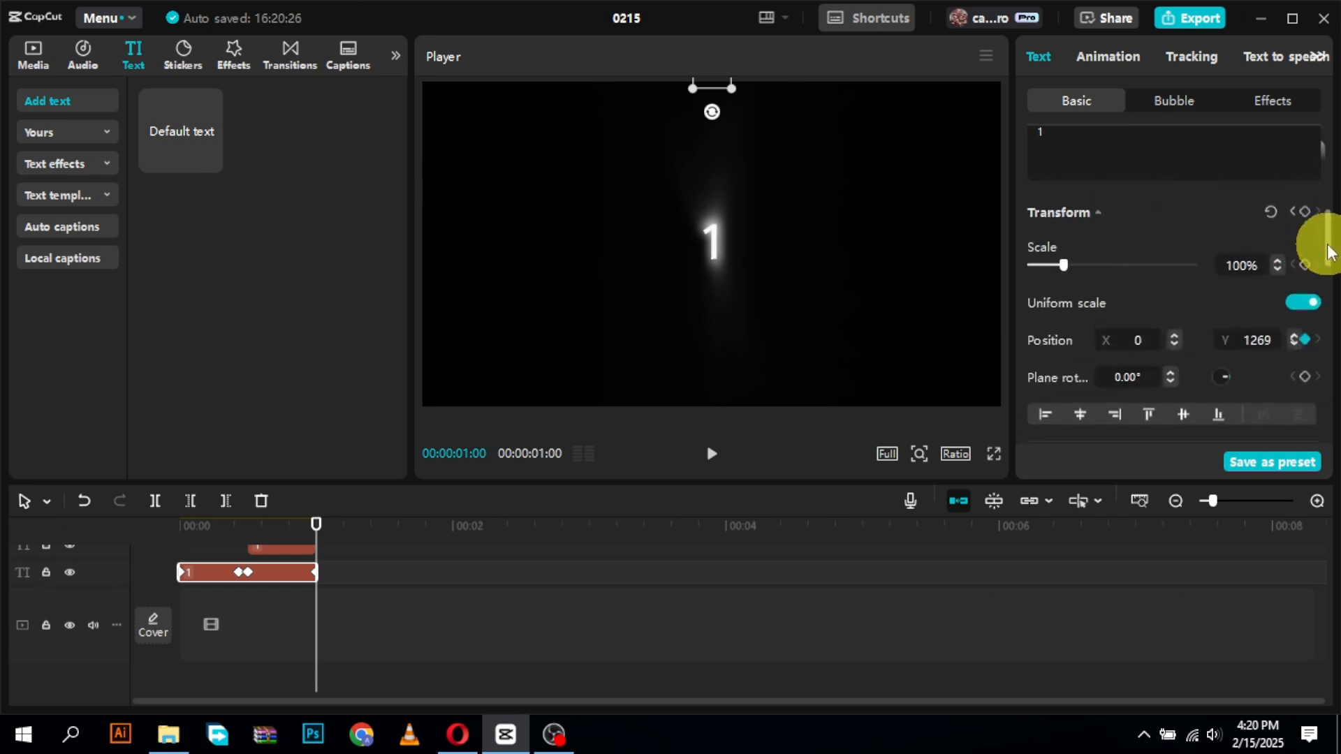
- Apply the Fade Out exit animation to the duplicate text clip
{"action": "left_click", "coordinate": [269, 551]}
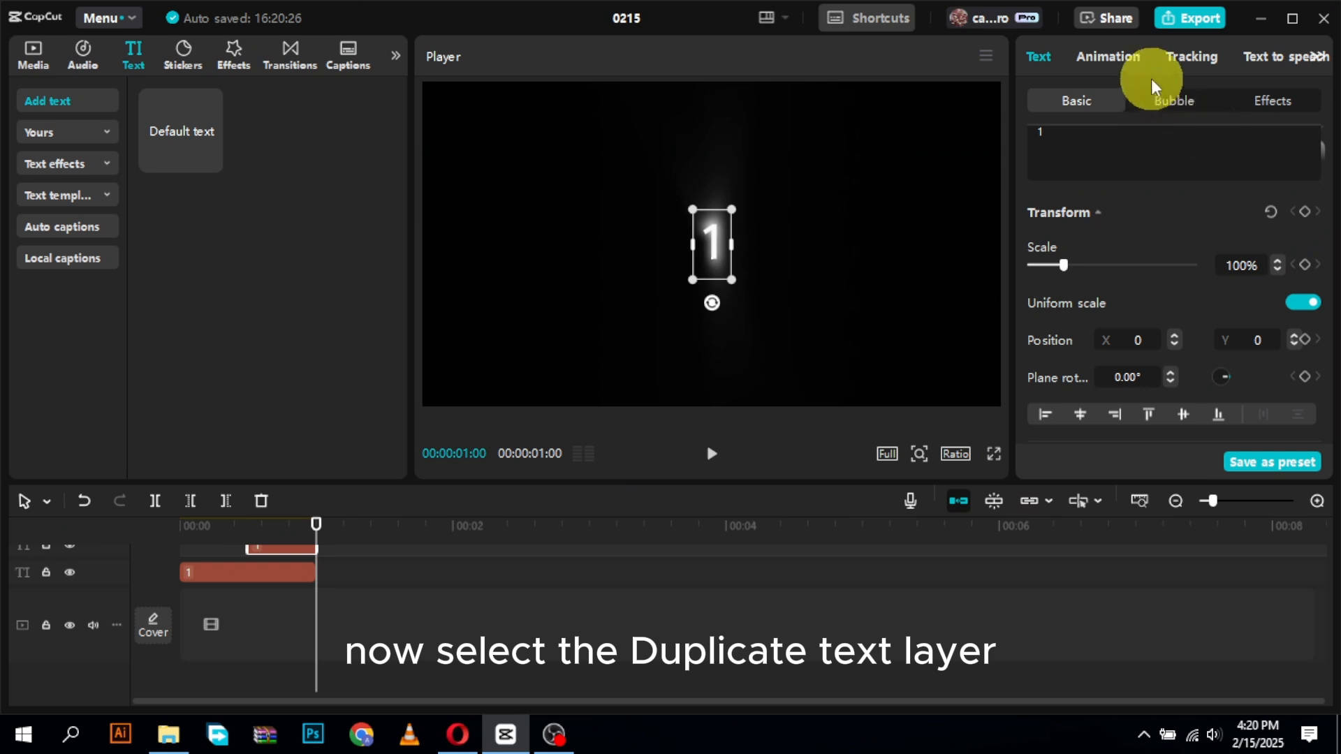
{"action": "left_click", "coordinate": [1128, 57]}
{"action": "left_click", "coordinate": [1180, 104]}
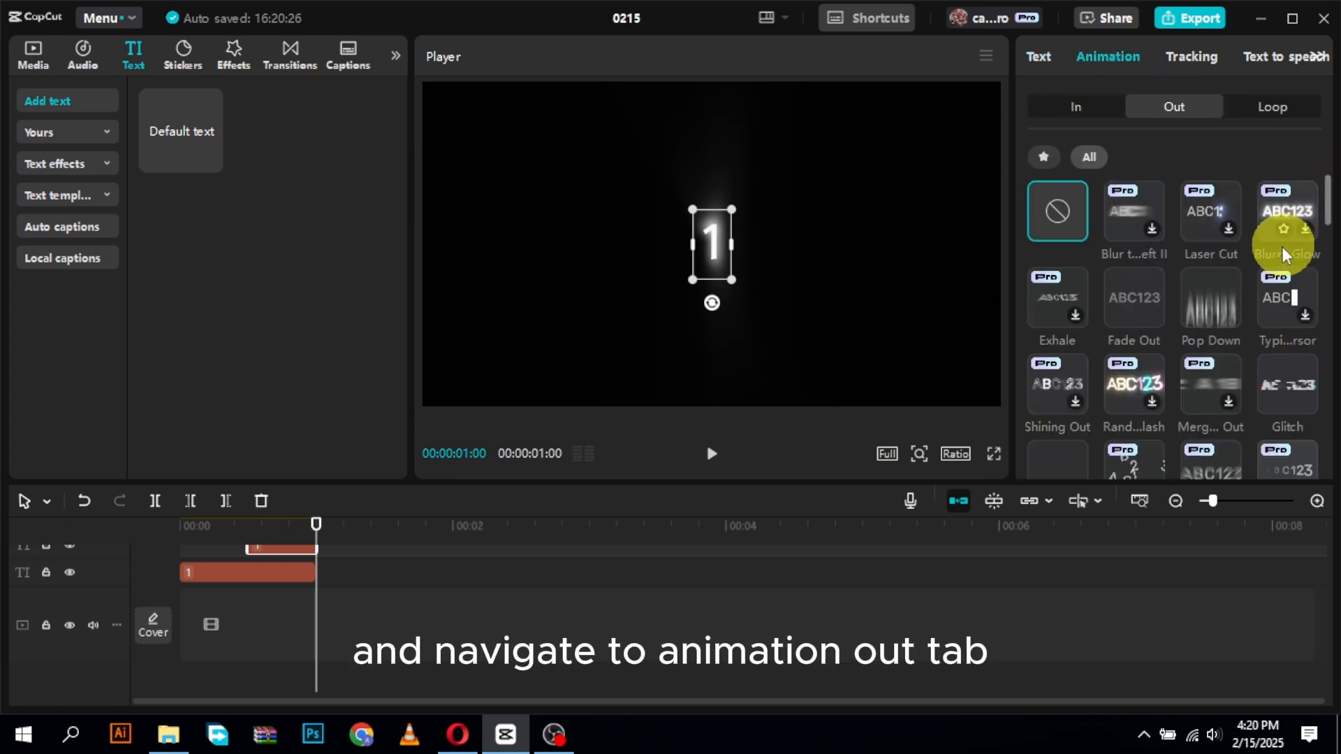
{"action": "left_click", "coordinate": [1143, 293]}
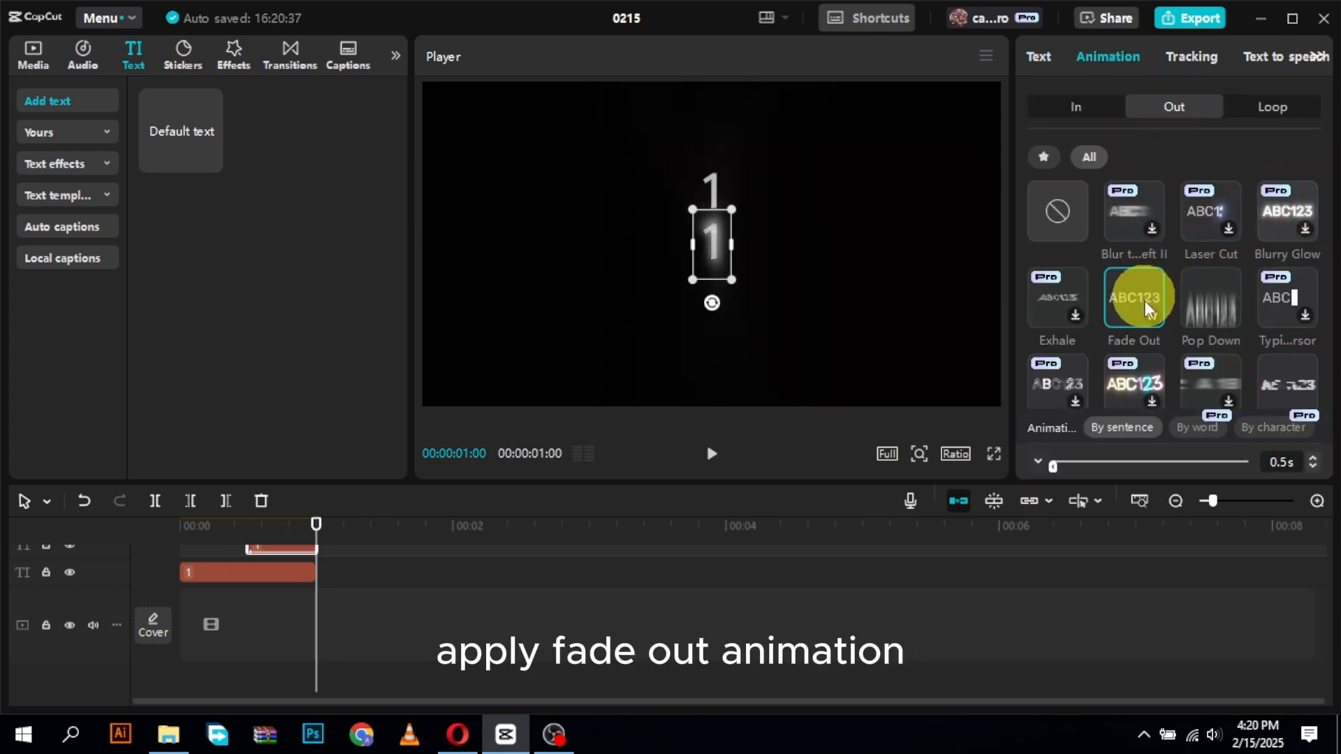
- Set the duration of the duplicate text's Fade Out animation to 0.3 s
{"action": "left_click", "coordinate": [1312, 467]}
{"action": "left_click", "coordinate": [1312, 467]}
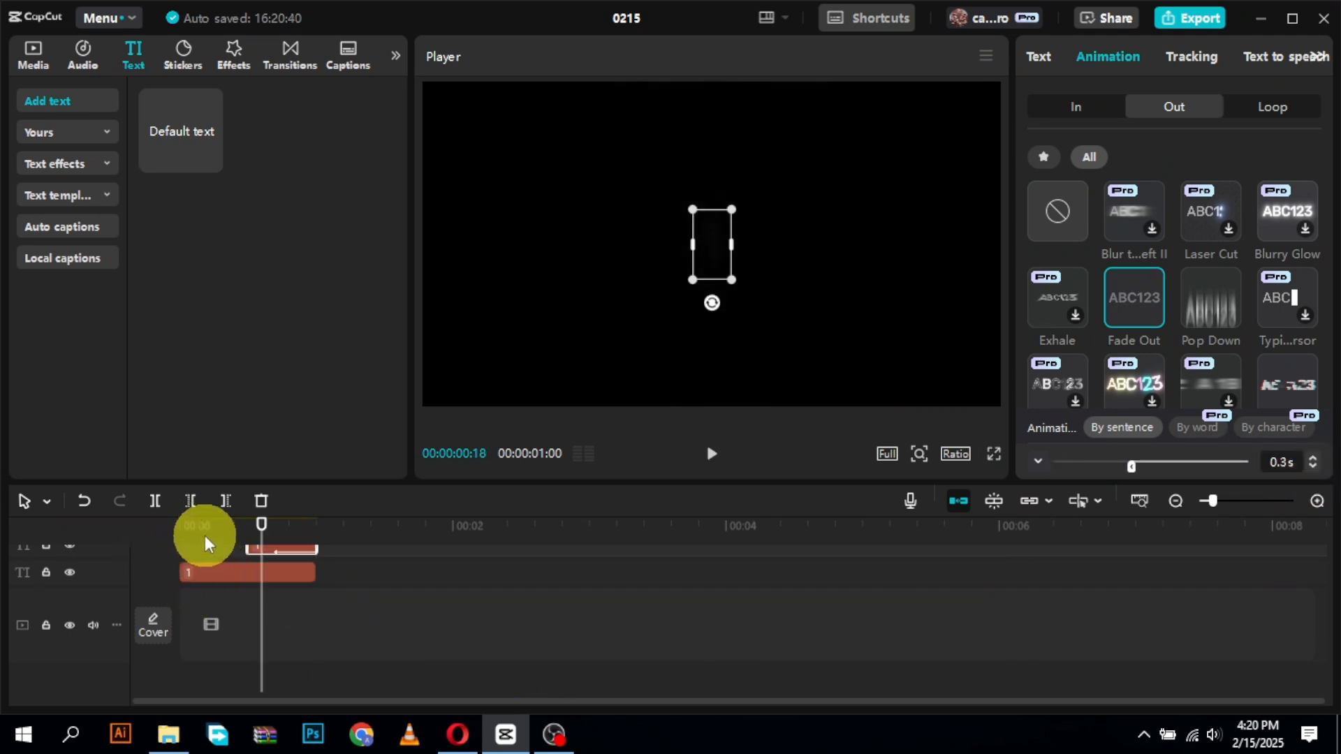
- Copy the main text clip and paste it directly after the original, starting at 00:00:01:00
{"action": "left_click", "coordinate": [297, 570]}
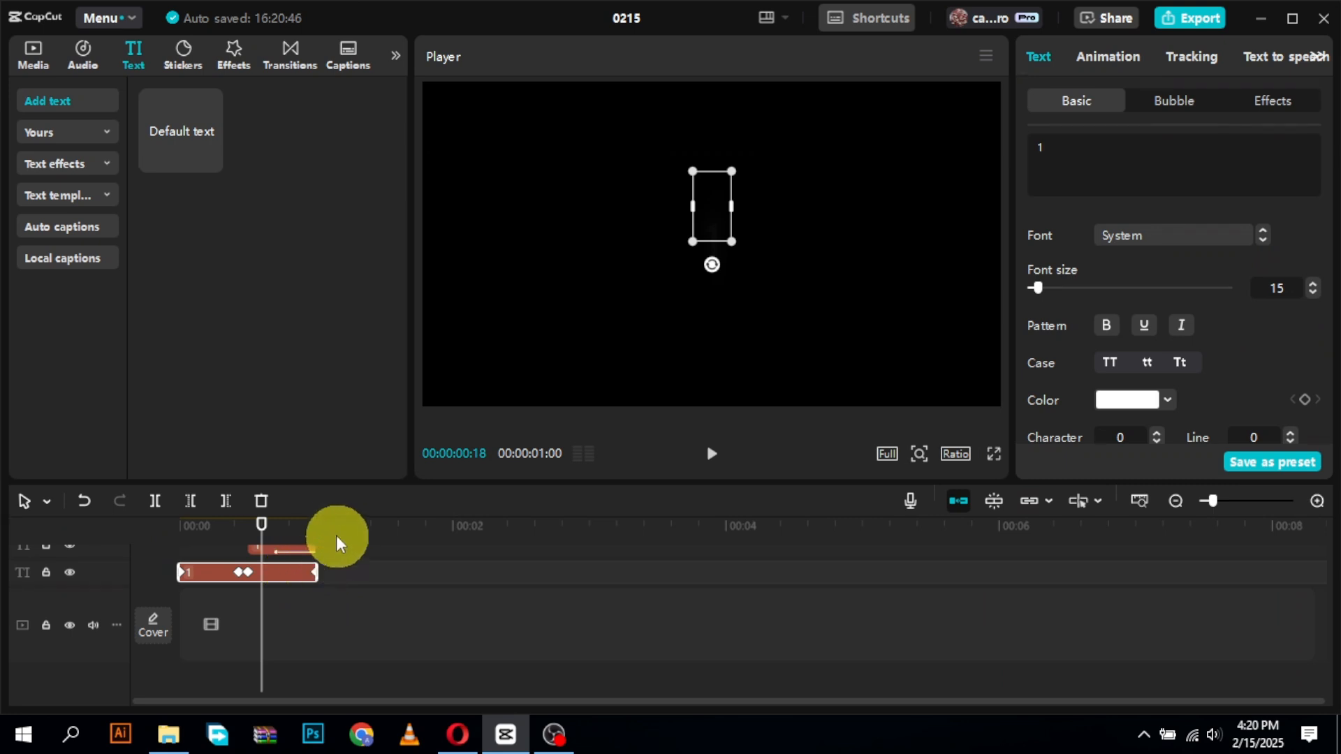
{"action": "left_click", "coordinate": [319, 525]}
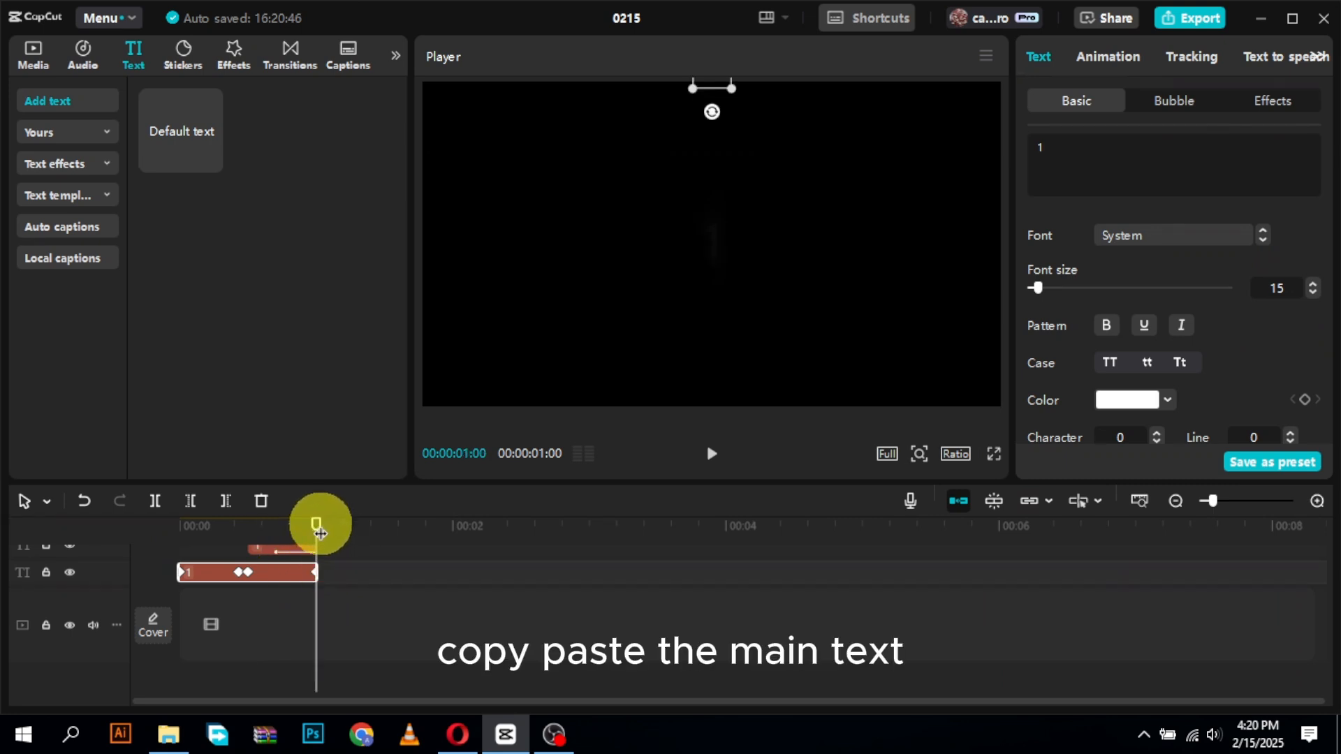
{"action": "key", "text": "ctrl+c"}
{"action": "key", "text": "ctrl+v"}
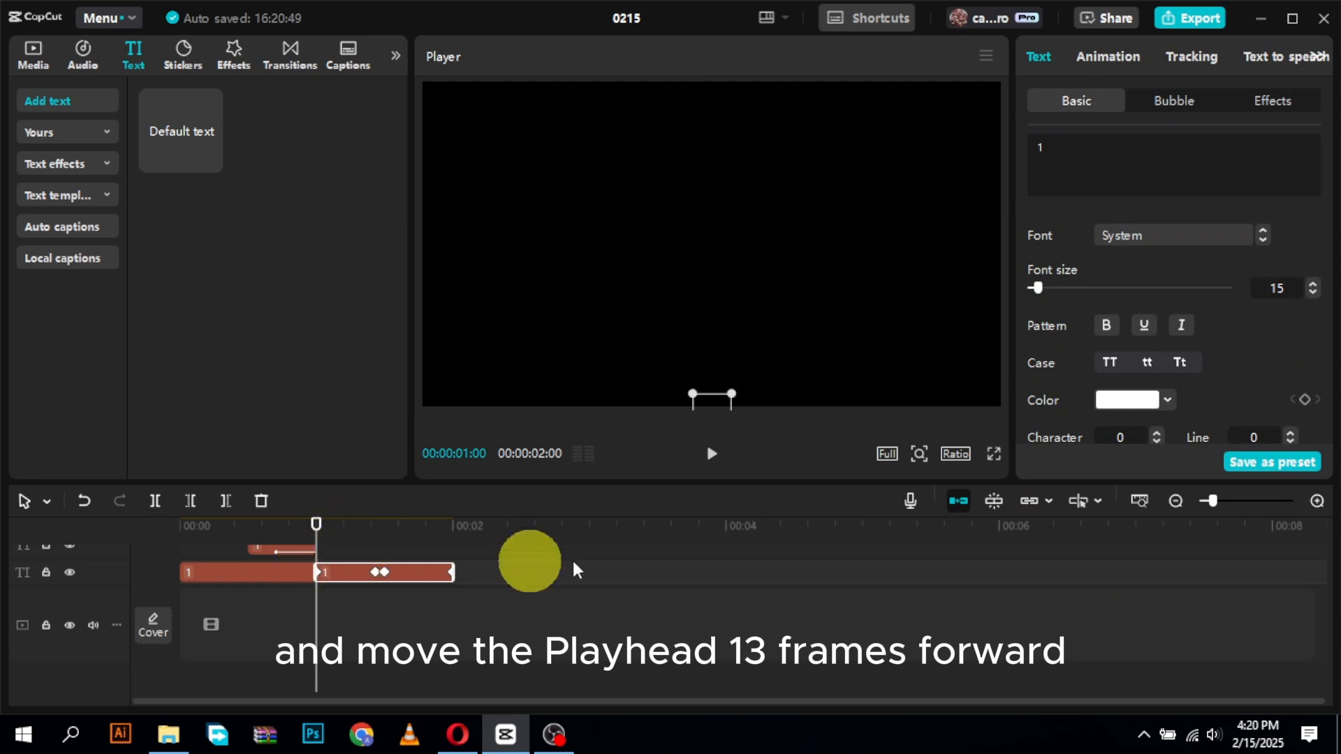
- Extend the end of the glowing duplicate text clip to 00:00:01:13, at the second main clip's first middle keyframe
{"action": "left_click", "coordinate": [367, 525]}
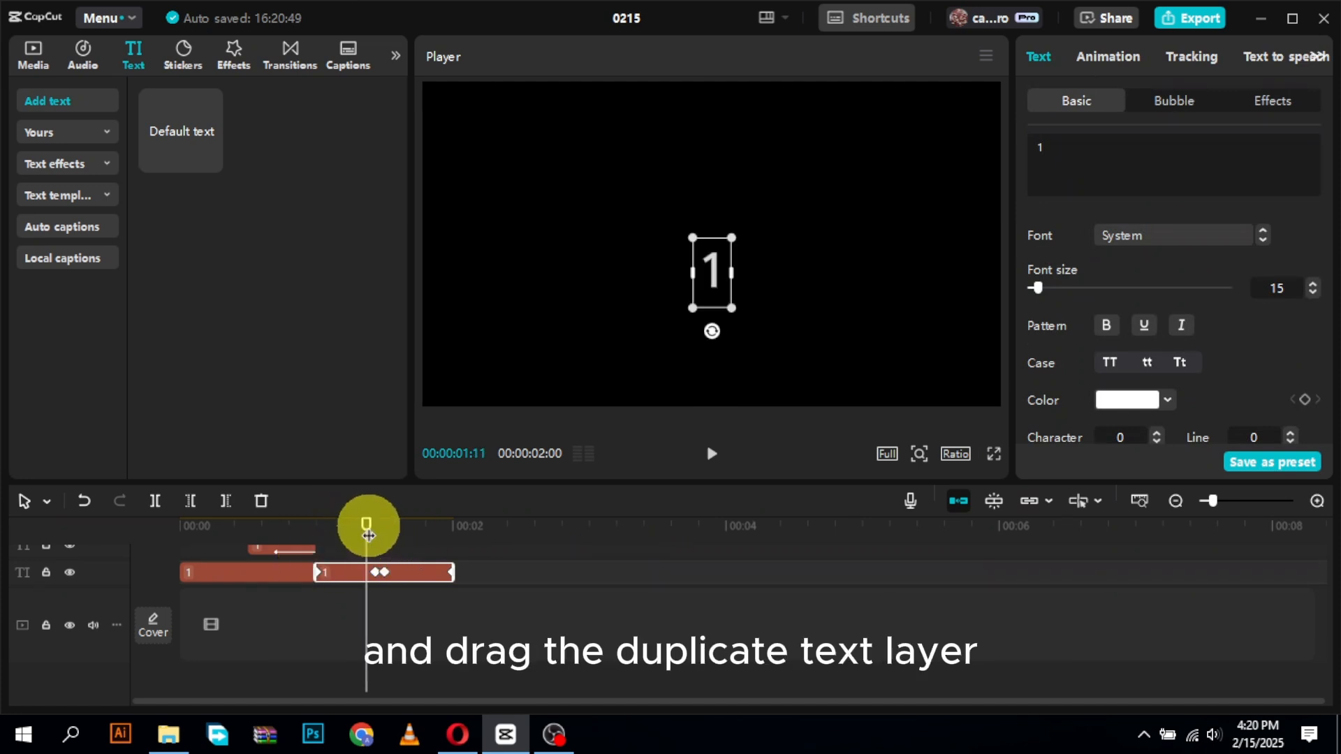
{"action": "key", "text": "Right"}
{"action": "key", "text": "Right"}
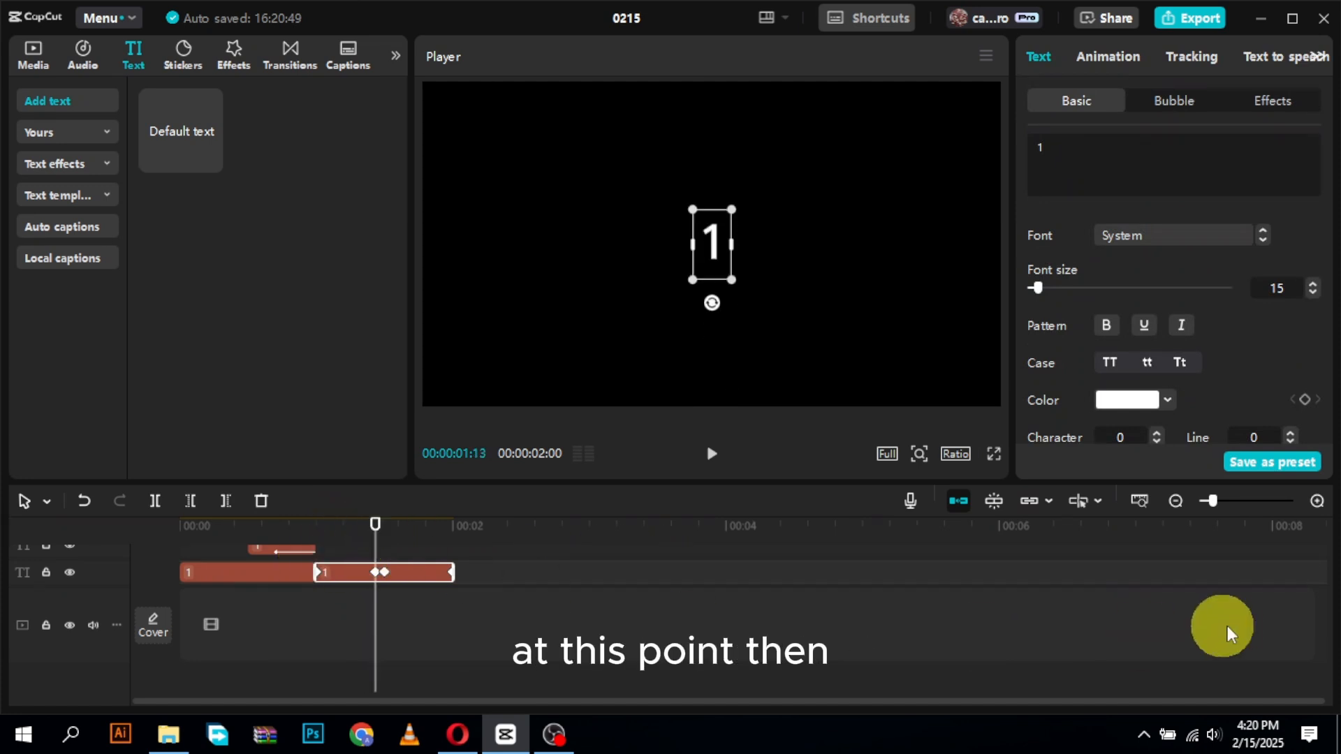
{"action": "left_click_drag", "start_coordinate": [1324, 595], "coordinate": [1323, 584]}
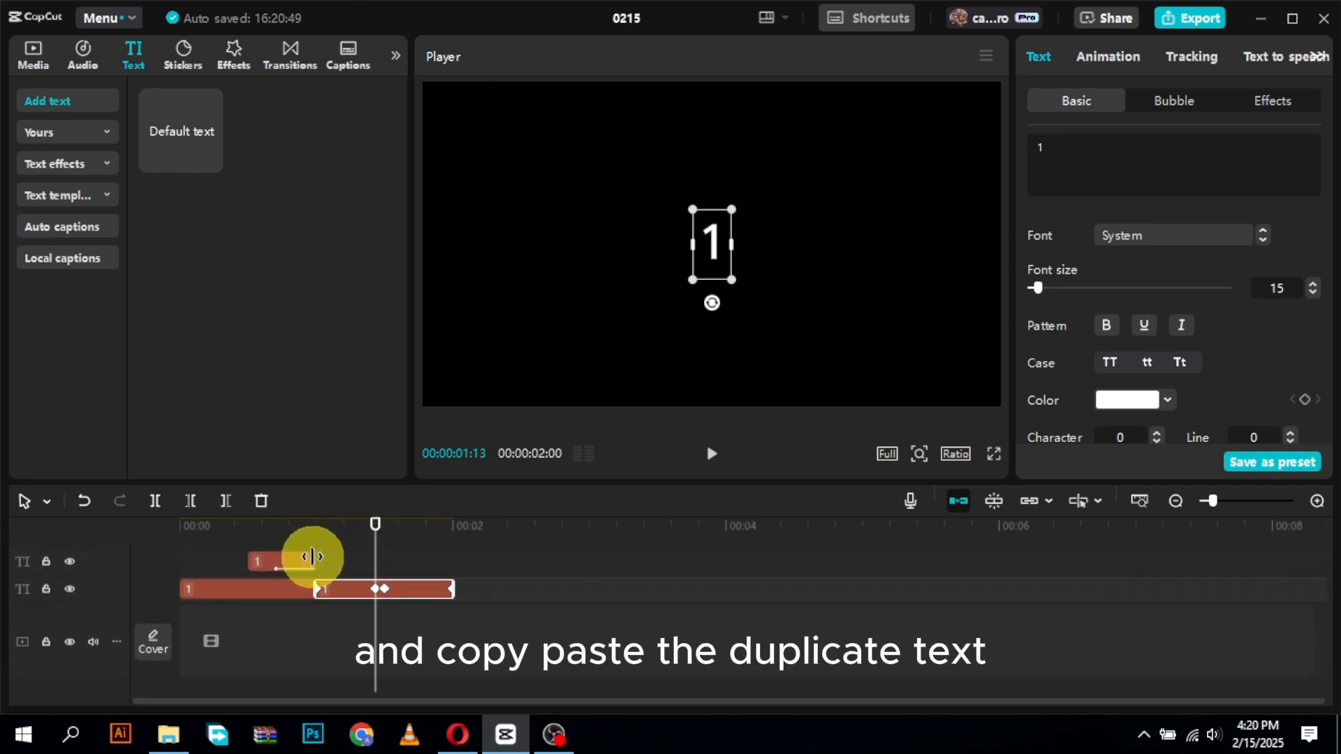
{"action": "left_click_drag", "start_coordinate": [310, 555], "coordinate": [374, 560]}
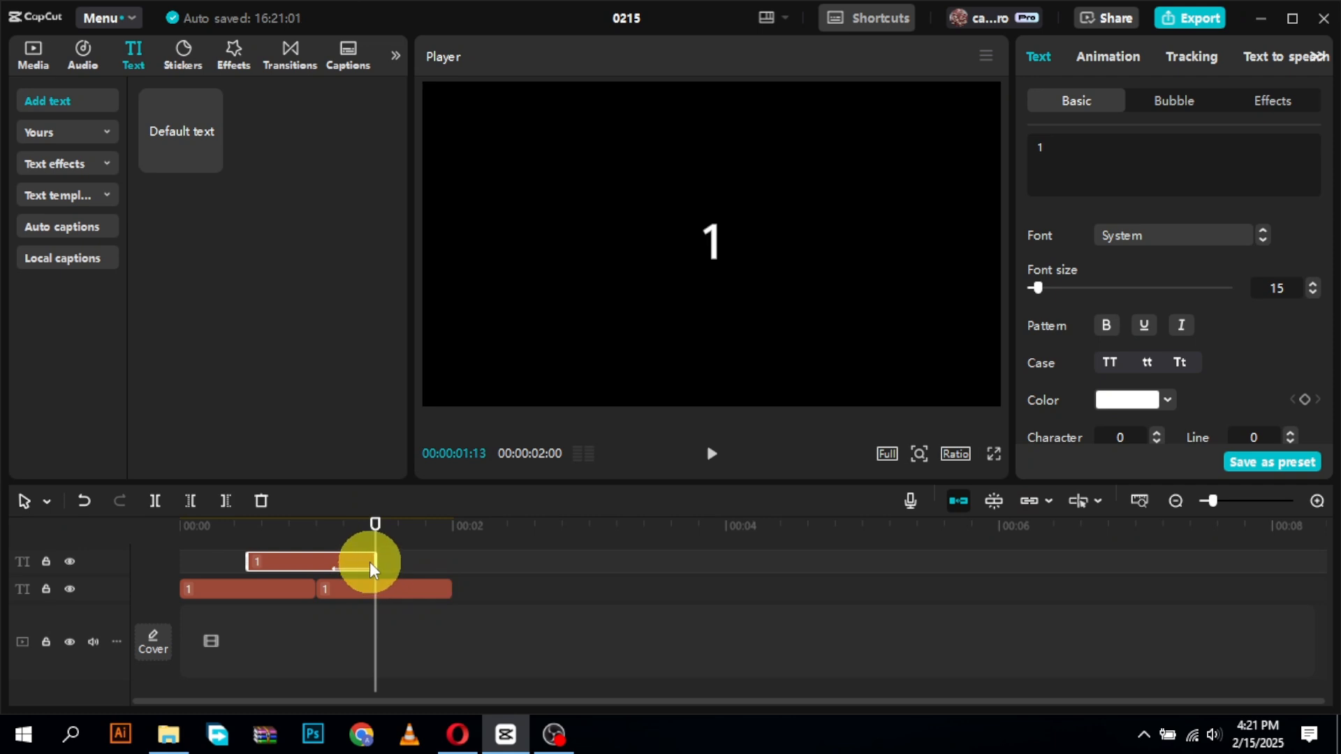
- Copy the glowing duplicate text clip and paste it at 00:00:01:15
{"action": "key", "text": "Right"}
{"action": "key", "text": "Right"}
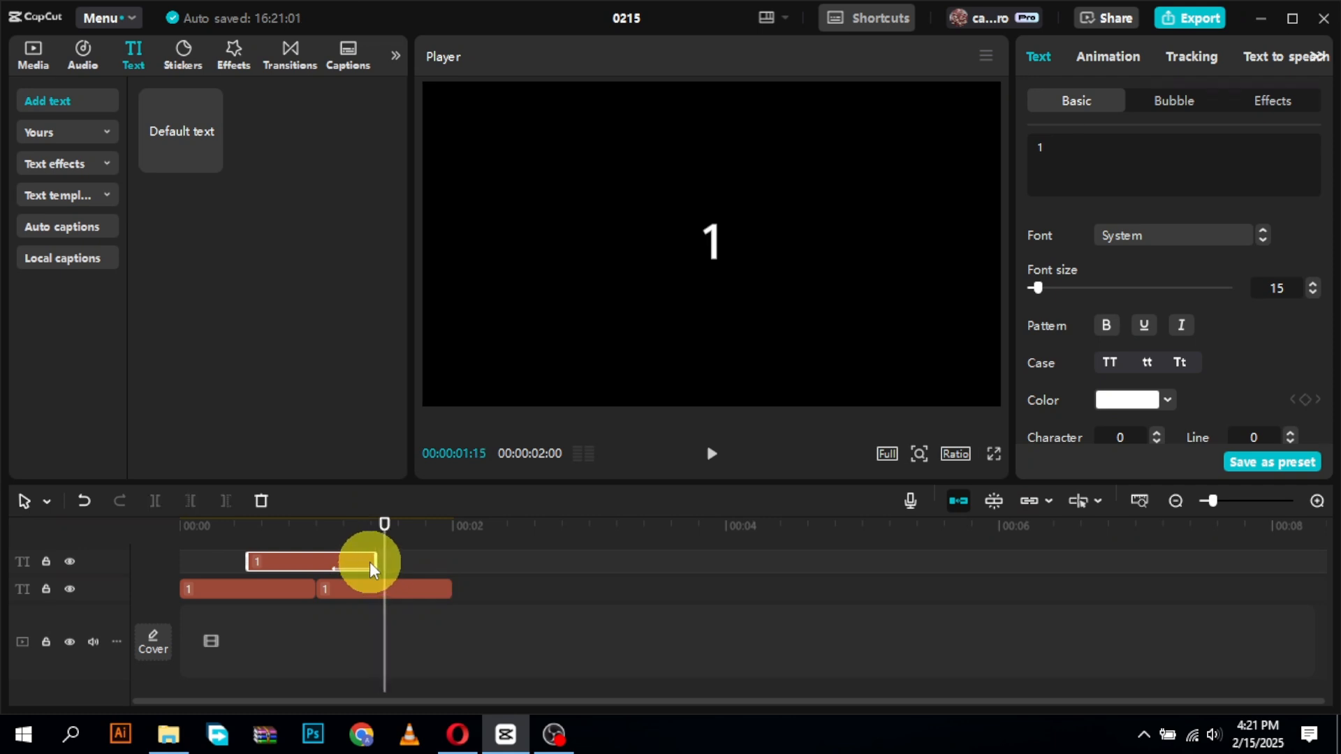
{"action": "key", "text": "ctrl+c"}
{"action": "key", "text": "ctrl+v"}
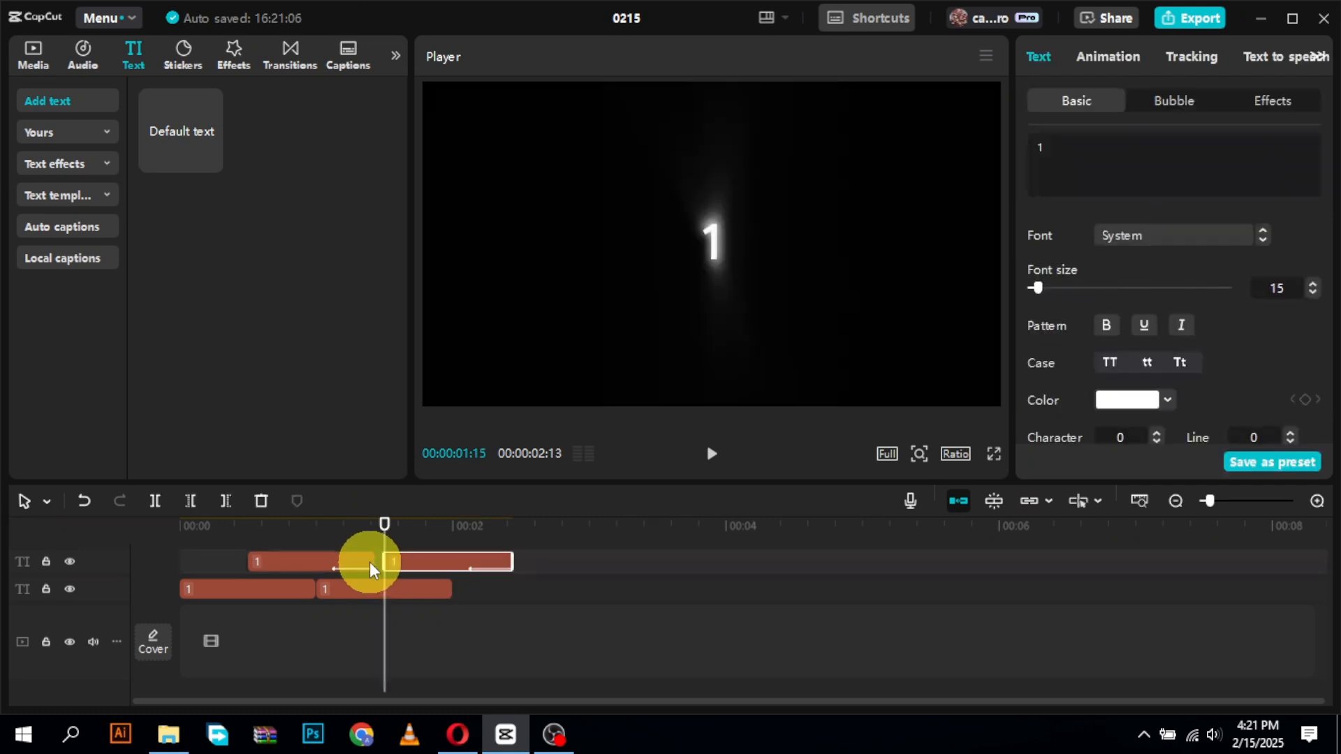
- Change the text of the second main clip and the second glowing clip to 2
{"action": "left_click", "coordinate": [335, 592]}
{"action": "left_click", "coordinate": [1048, 153]}
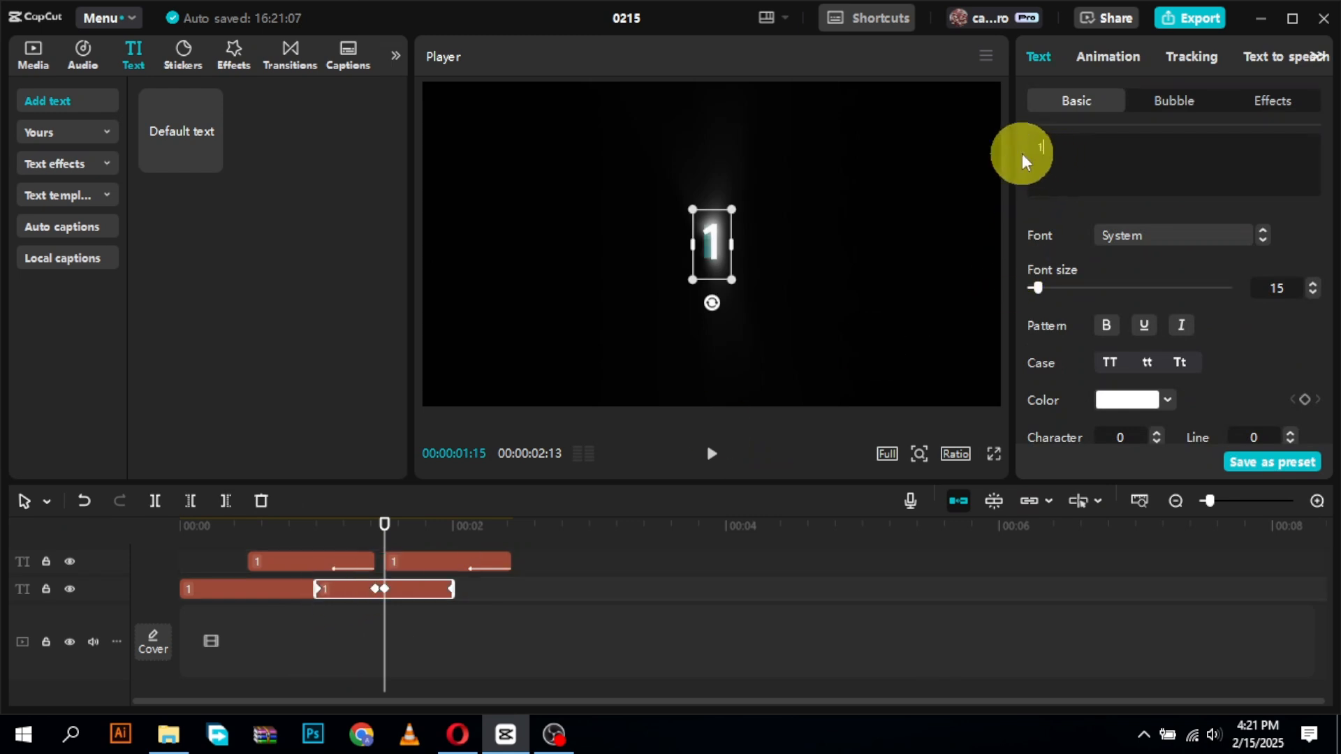
{"action": "type", "text": "2"}
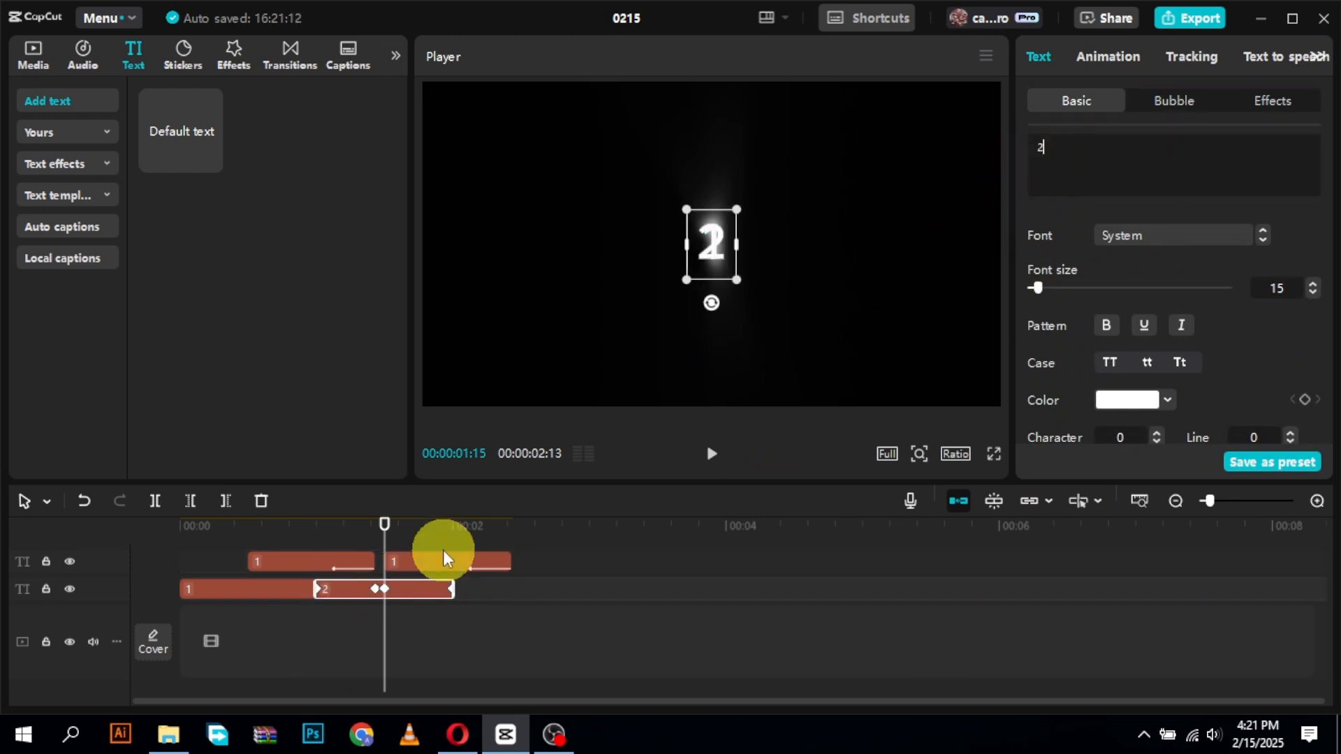
{"action": "left_click", "coordinate": [409, 568]}
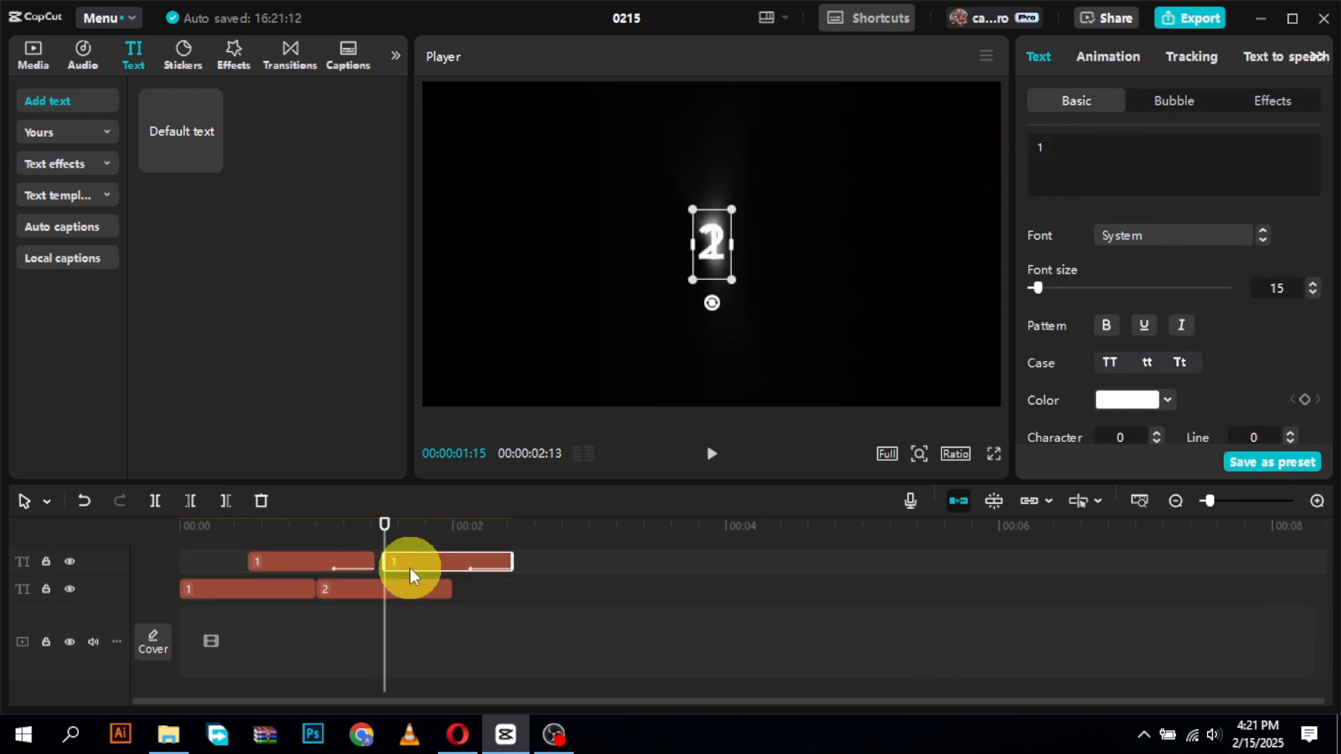
{"action": "left_click", "coordinate": [1027, 145]}
{"action": "type", "text": "2"}
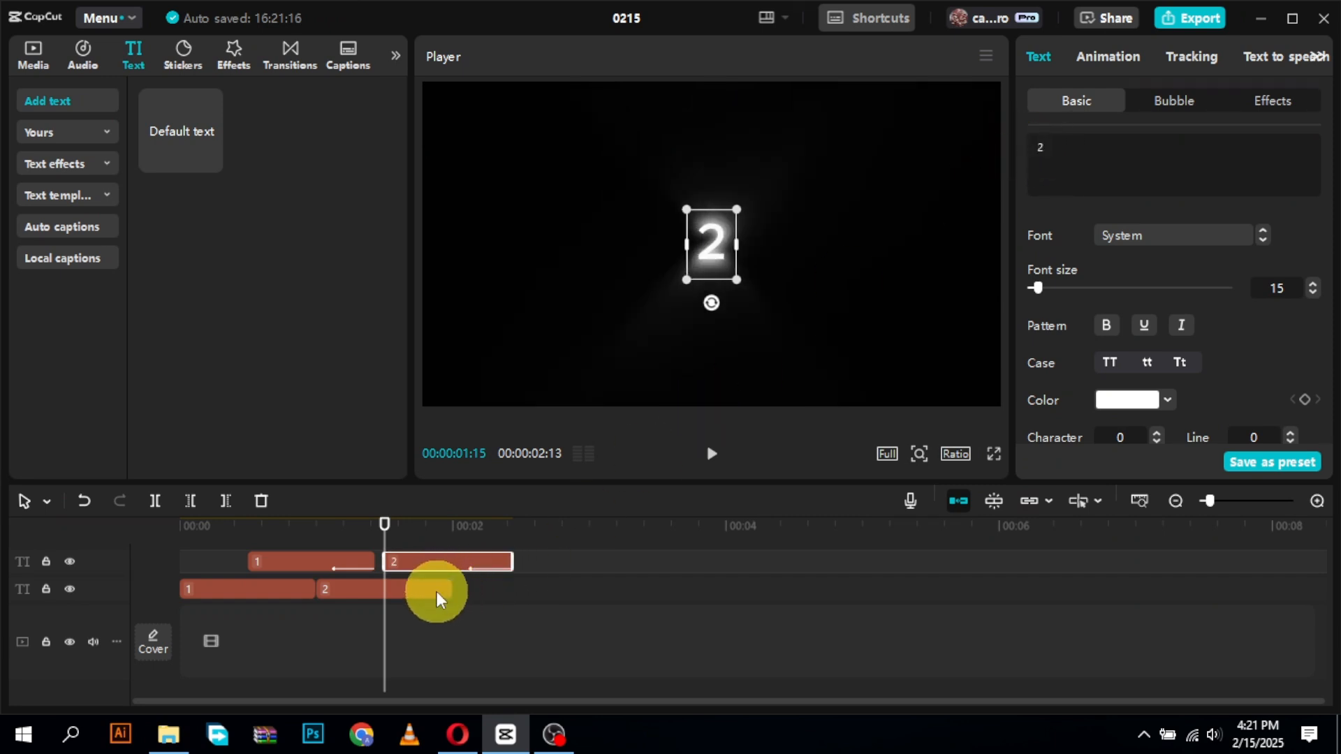
- Paste copies of all the number clips at 00:00:02:00 and change the third main and glowing clips to 3
{"action": "key", "text": "ctrl+a"}
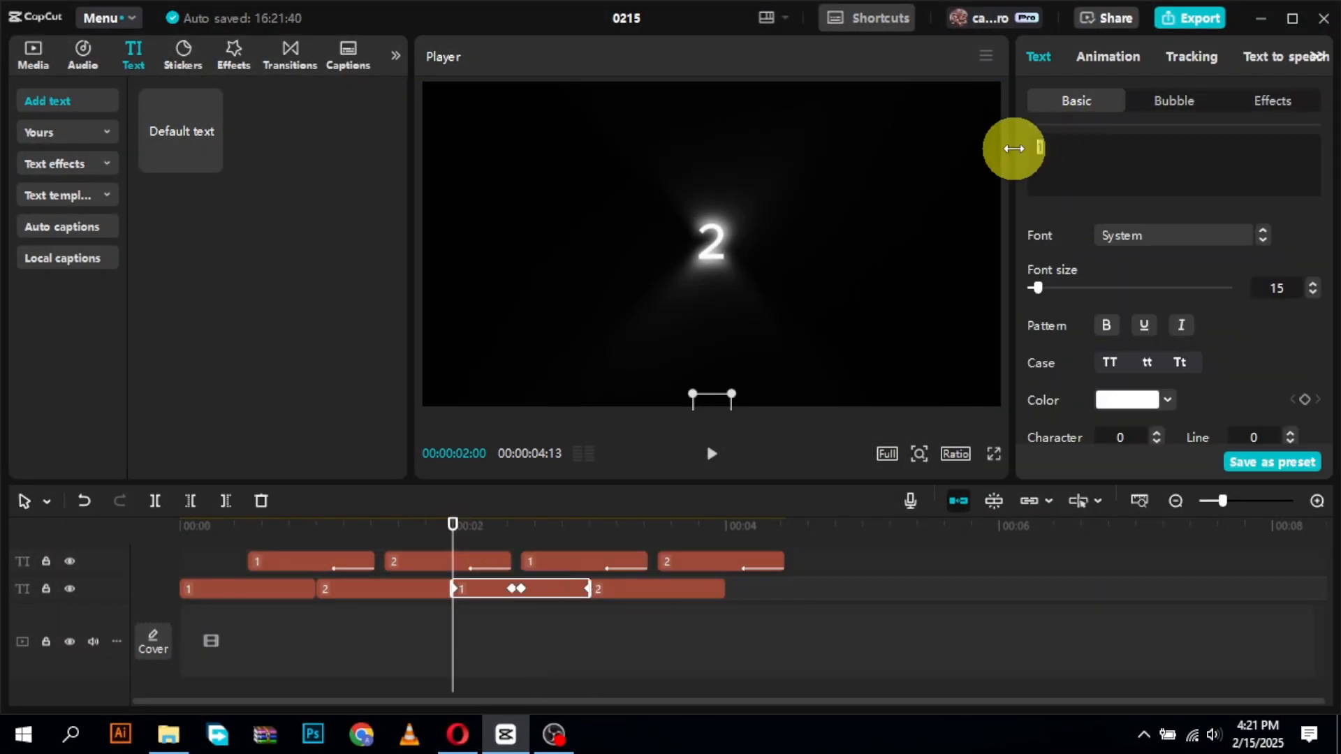
{"action": "left_click", "coordinate": [568, 561]}
{"action": "triple_click", "coordinate": [1036, 146]}
{"action": "type", "text": "3"}
- Change the text of the fourth main clip and the fourth glowing clip to 4
{"action": "left_click", "coordinate": [631, 597]}
{"action": "triple_click", "coordinate": [1028, 147]}
{"action": "type", "text": "4"}
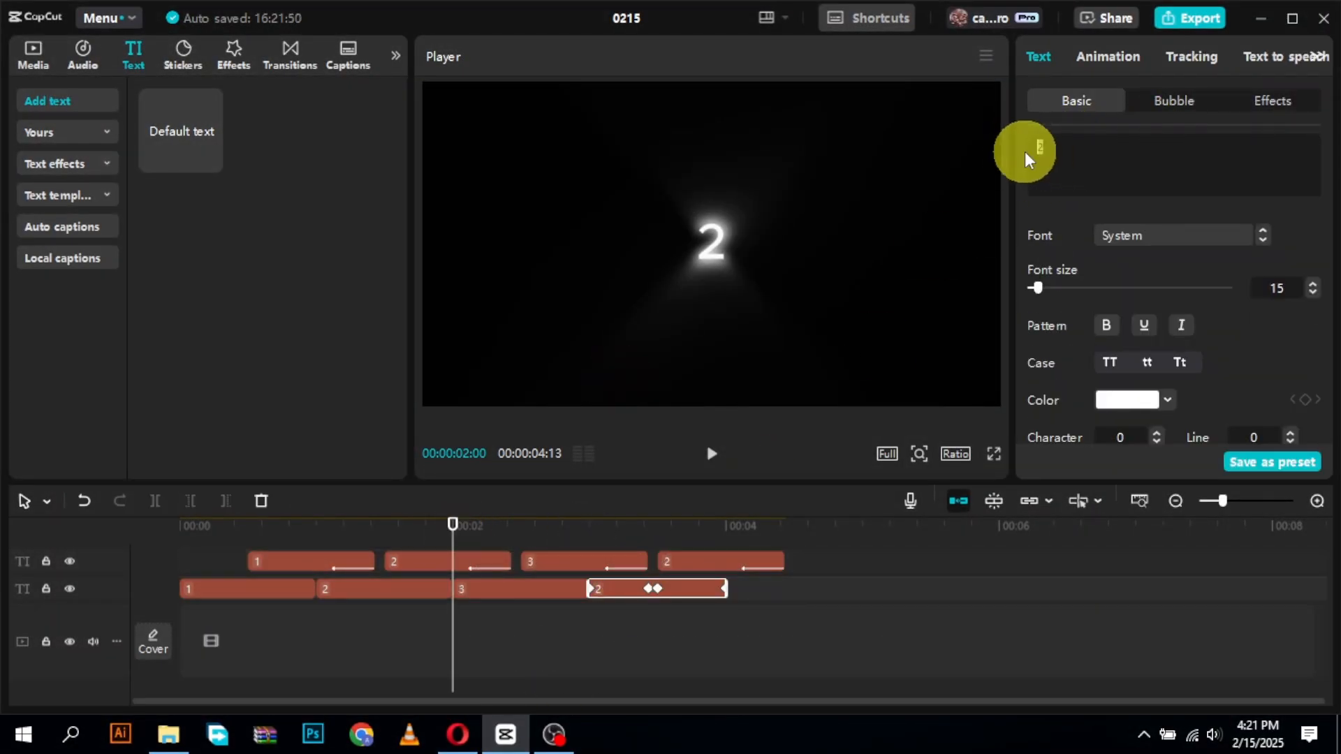
{"action": "left_click", "coordinate": [689, 558]}
{"action": "triple_click", "coordinate": [1012, 145]}
{"action": "type", "text": "4"}
- Copy all the number clips from 1 to 4 and paste them at 00:00:04:00
{"action": "left_click", "coordinate": [727, 528]}
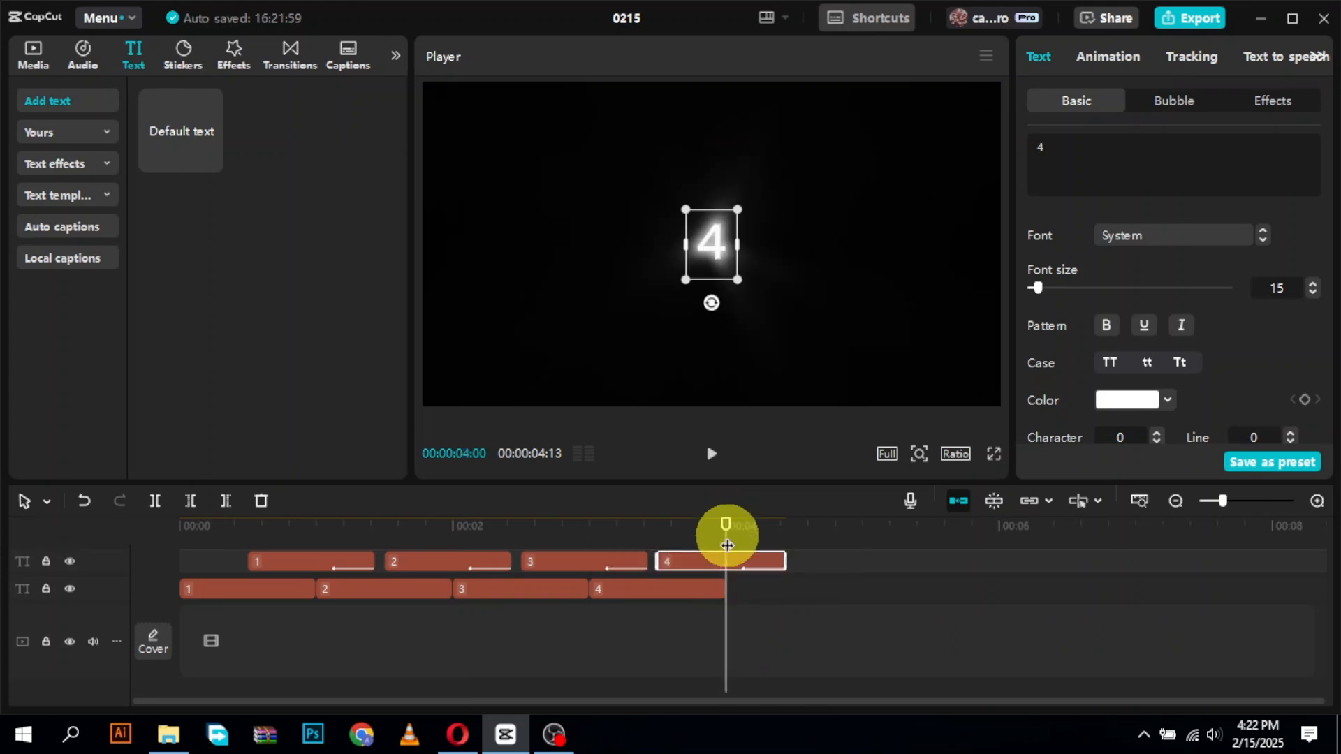
{"action": "left_click", "coordinate": [703, 588]}
{"action": "key", "text": "ctrl+a"}
{"action": "key", "text": "ctrl+c"}
{"action": "key", "text": "ctrl+v"}
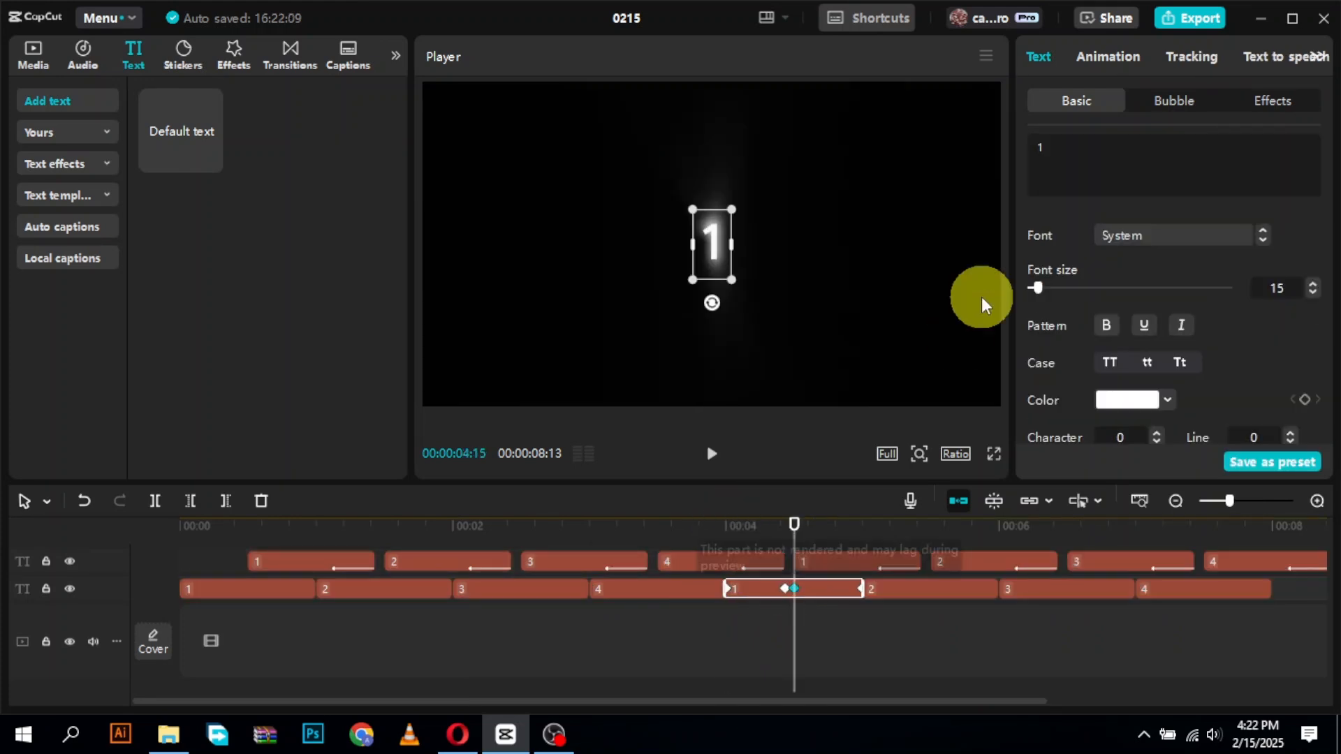
- Renumber the first two pasted pairs of main and glowing clips as 5 and 6
{"action": "type", "text": "5"}
{"action": "left_click_drag", "start_coordinate": [1049, 150], "coordinate": [1007, 144]}
{"action": "left_click", "coordinate": [852, 561]}
{"action": "type", "text": "5"}
{"action": "left_click", "coordinate": [927, 592]}
{"action": "type", "text": "6"}
{"action": "left_click", "coordinate": [978, 561]}
{"action": "type", "text": "6"}
- Renumber the last two pasted pairs of main and glowing clips as 7 and 8
{"action": "left_click", "coordinate": [1068, 589]}
{"action": "type", "text": "7"}
{"action": "left_click", "coordinate": [1101, 563]}
{"action": "type", "text": "7"}
{"action": "left_click", "coordinate": [1191, 589]}
{"action": "type", "text": "8"}
{"action": "left_click", "coordinate": [1246, 567]}
{"action": "type", "text": "8"}
{"action": "left_click", "coordinate": [1175, 501]}
{"action": "left_click", "coordinate": [461, 523]}
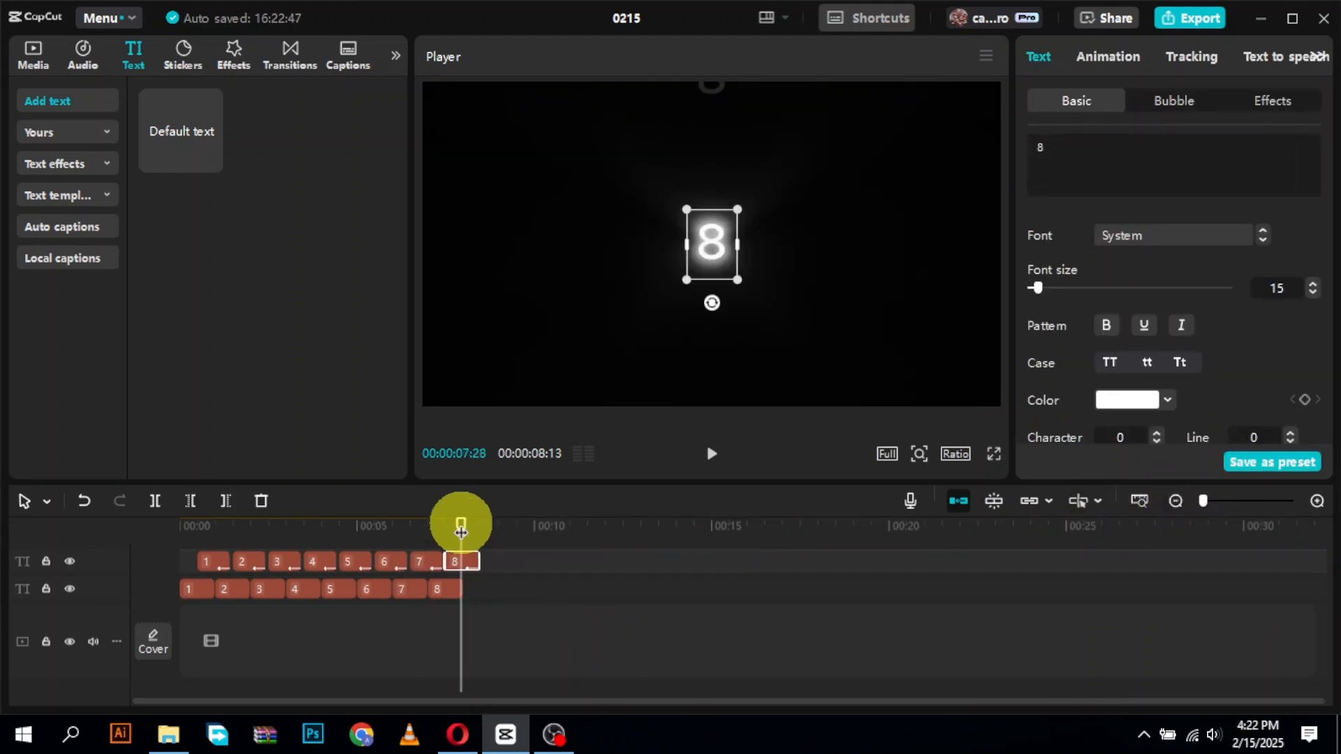
{"action": "left_click", "coordinate": [440, 593]}
{"action": "key", "text": "ctrl+a"}
{"action": "key", "text": "ctrl+c"}
{"action": "key", "text": "ctrl+v"}
{"action": "key", "text": "ctrl+z"}
{"action": "left_click", "coordinate": [464, 525]}
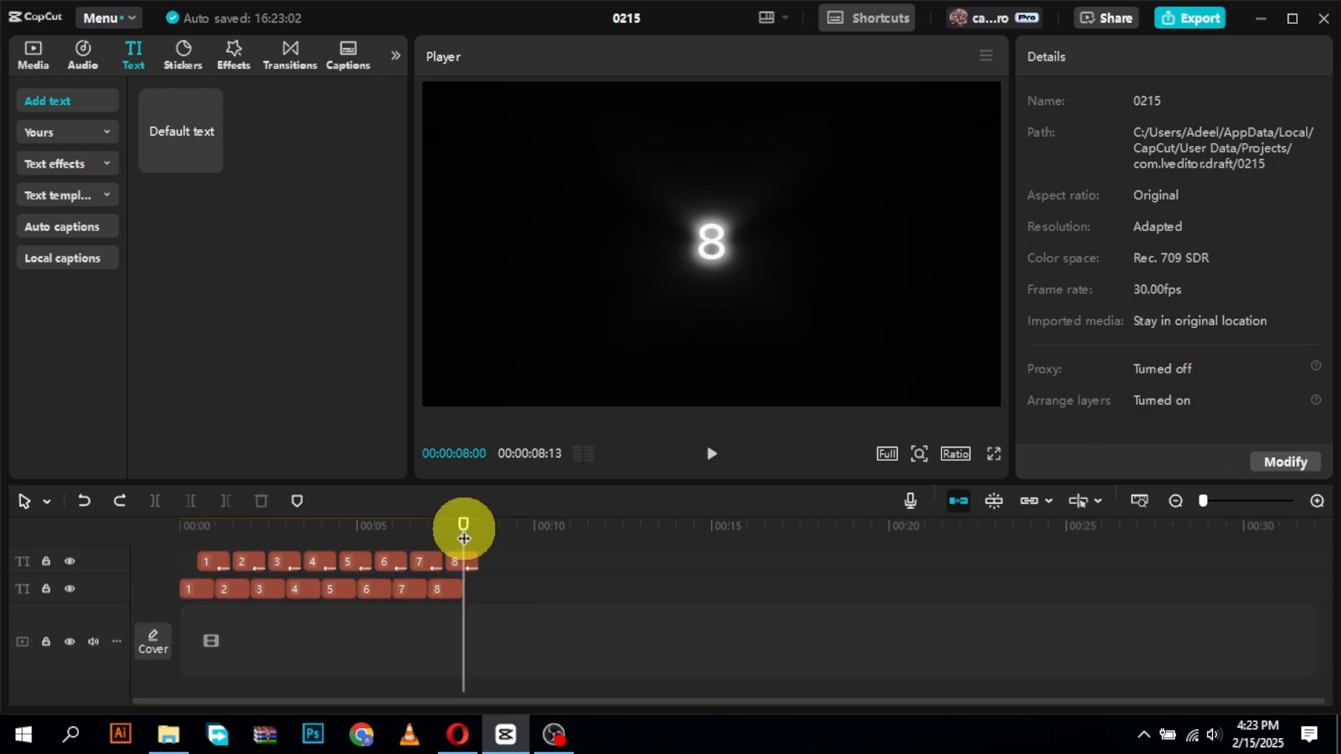
{"action": "key", "text": "ctrl+a"}
{"action": "key", "text": "ctrl+v"}
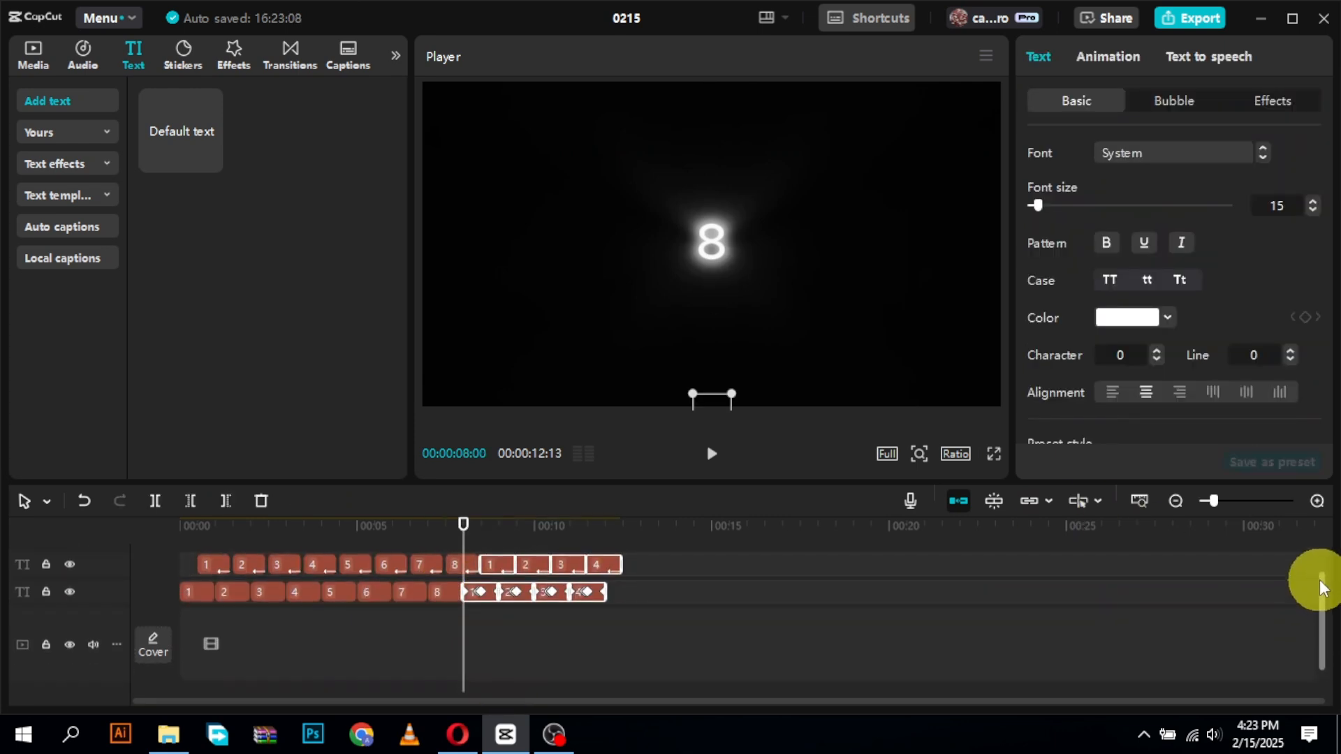
{"action": "key", "text": "ctrl+z"}
- Copy all the number clips from 1 to 8 and paste them at 00:00:08:00
{"action": "left_click", "coordinate": [447, 591]}
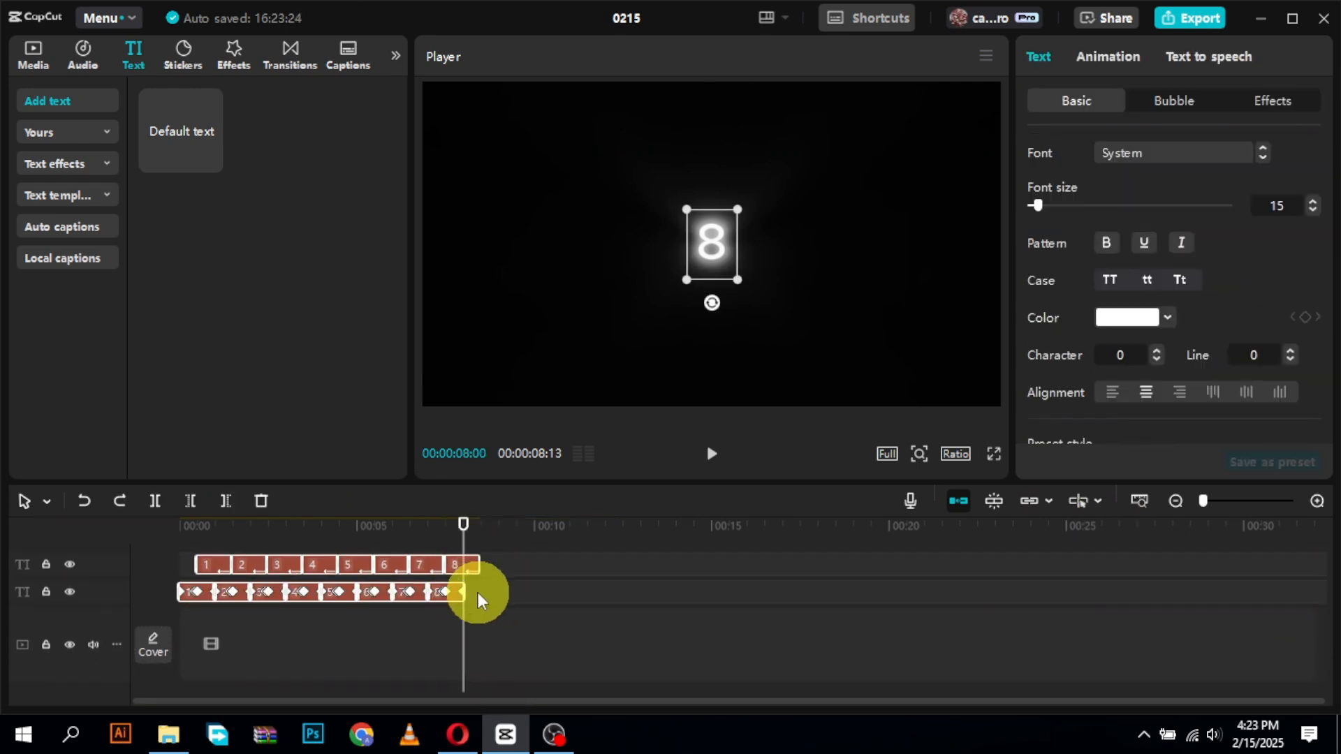
{"action": "left_click", "coordinate": [477, 592]}
{"action": "left_click_drag", "start_coordinate": [456, 526], "coordinate": [462, 529]}
{"action": "key", "text": "ctrl+v"}
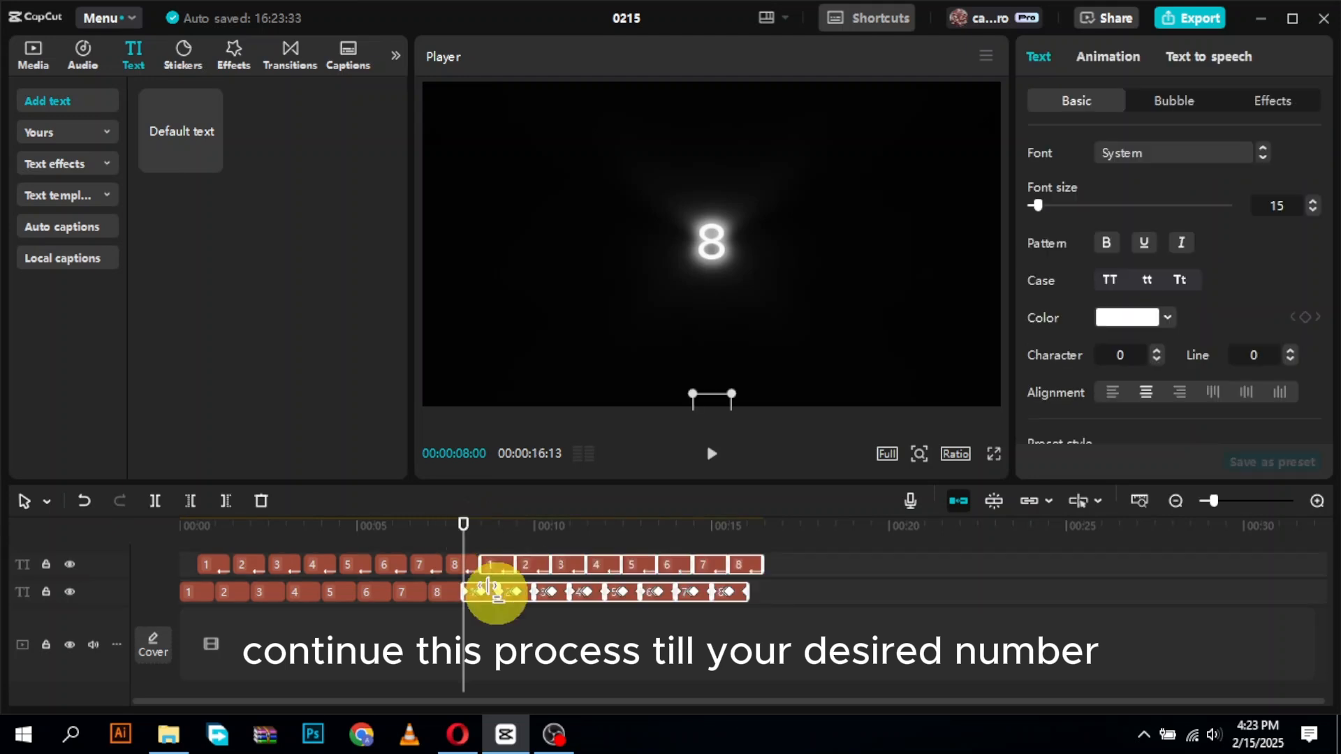
- Renumber the ninth and tenth pairs of main and glowing clips as 9 and 10
{"action": "left_click", "coordinate": [481, 592]}
{"action": "type", "text": "9"}
{"action": "left_click_drag", "start_coordinate": [1043, 148], "coordinate": [957, 149]}
{"action": "left_click", "coordinate": [488, 566]}
{"action": "type", "text": "9"}
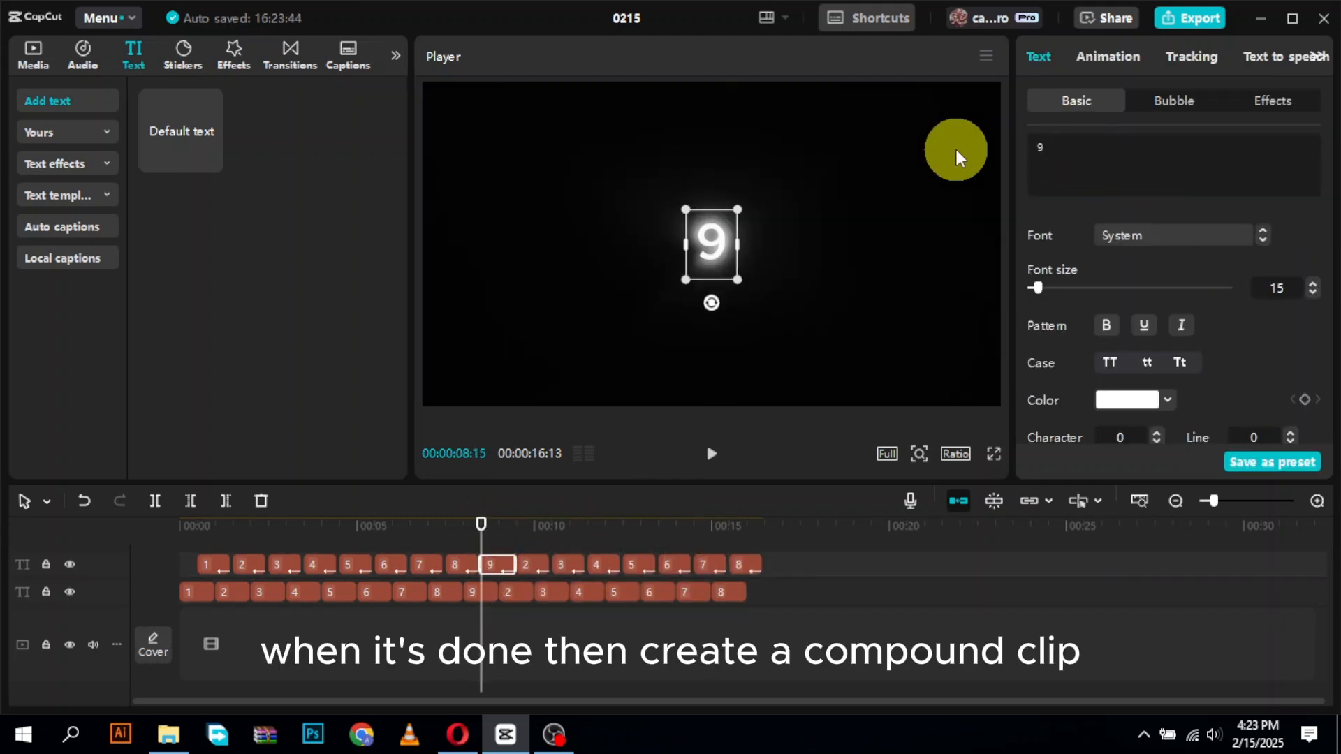
{"action": "left_click", "coordinate": [509, 592]}
{"action": "type", "text": "10"}
{"action": "mouse_move", "coordinate": [1040, 148]}
{"action": "left_mouse_down"}
{"action": "mouse_move", "coordinate": [1005, 148]}
{"action": "mouse_move", "coordinate": [1035, 144]}
{"action": "mouse_move", "coordinate": [1008, 141]}
{"action": "mouse_move", "coordinate": [1020, 148]}
{"action": "left_mouse_up"}
{"action": "left_click", "coordinate": [533, 565]}
{"action": "type", "text": "10"}
- Renumber the eleventh and twelfth pairs of main and glowing clips as 11 and 12
{"action": "left_click", "coordinate": [543, 593]}
{"action": "type", "text": "11"}
{"action": "left_click", "coordinate": [567, 565]}
{"action": "type", "text": "11"}
{"action": "left_click", "coordinate": [579, 592]}
{"action": "type", "text": "12"}
{"action": "left_click", "coordinate": [596, 564]}
{"action": "type", "text": "12"}
- Renumber the thirteenth and fourteenth pairs of main and glowing clips as 13 and 14
{"action": "left_click", "coordinate": [617, 591]}
{"action": "type", "text": "13"}
{"action": "left_click", "coordinate": [639, 562]}
{"action": "type", "text": "13"}
{"action": "left_click", "coordinate": [659, 578]}
{"action": "left_click", "coordinate": [658, 586]}
{"action": "type", "text": "14"}
{"action": "left_click", "coordinate": [677, 562]}
{"action": "type", "text": "14"}
- Renumber the last two pairs of main and glowing clips as 15 and 16
{"action": "left_click", "coordinate": [688, 592]}
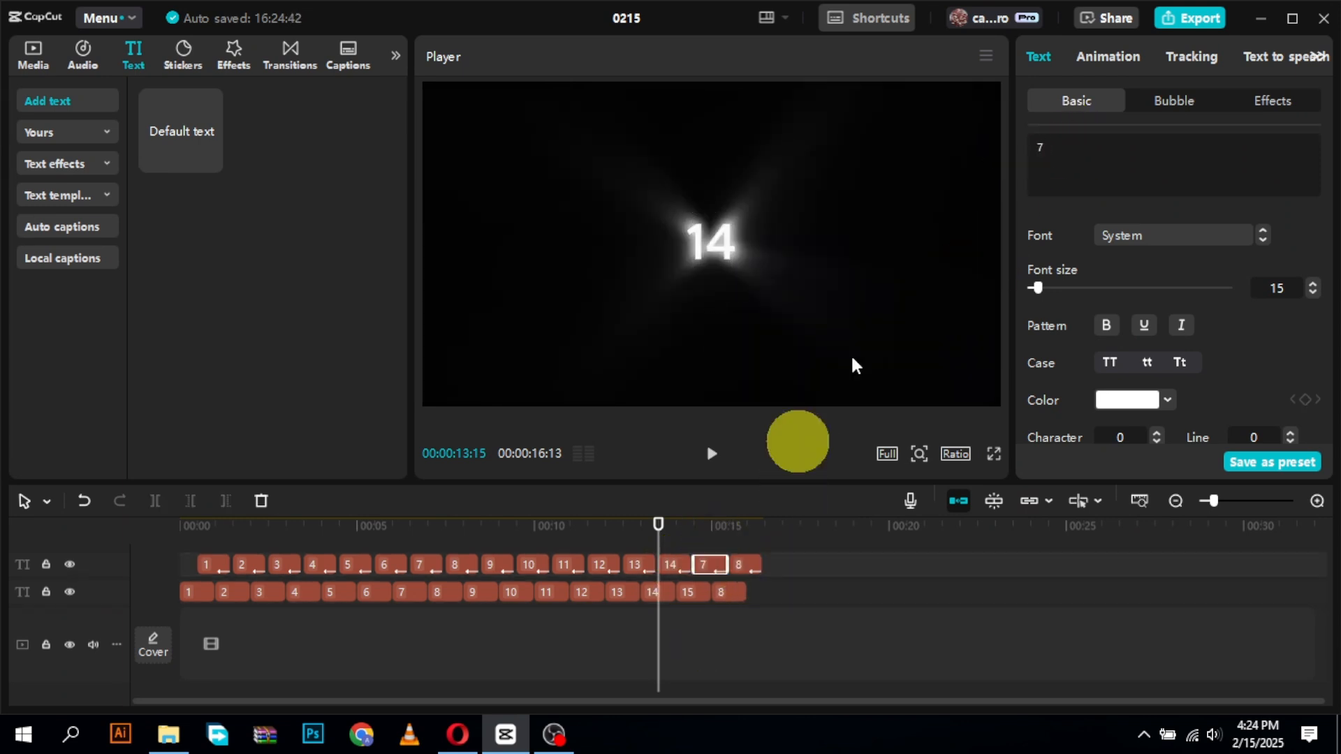
{"action": "left_click", "coordinate": [727, 592]}
{"action": "type", "text": "16"}
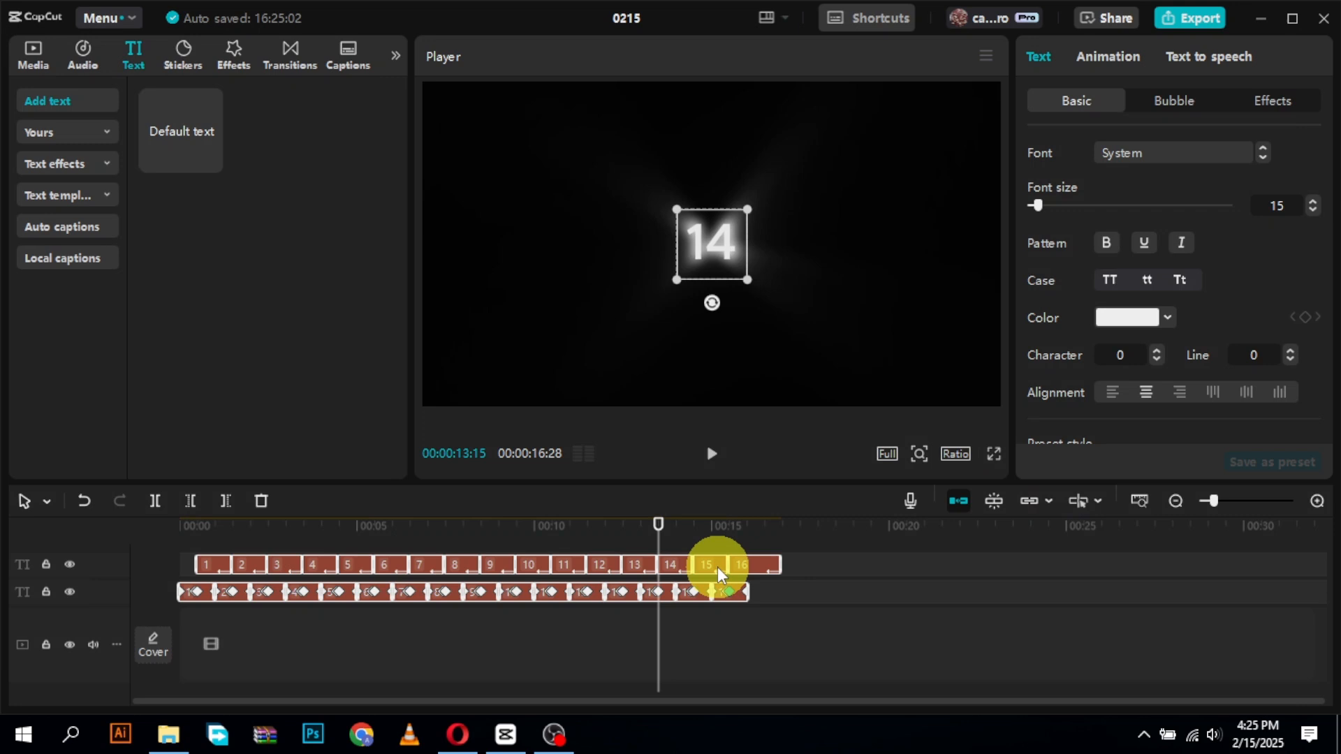
- Combine all the selected number text clips into one compound clip
{"action": "right_click", "coordinate": [718, 567]}
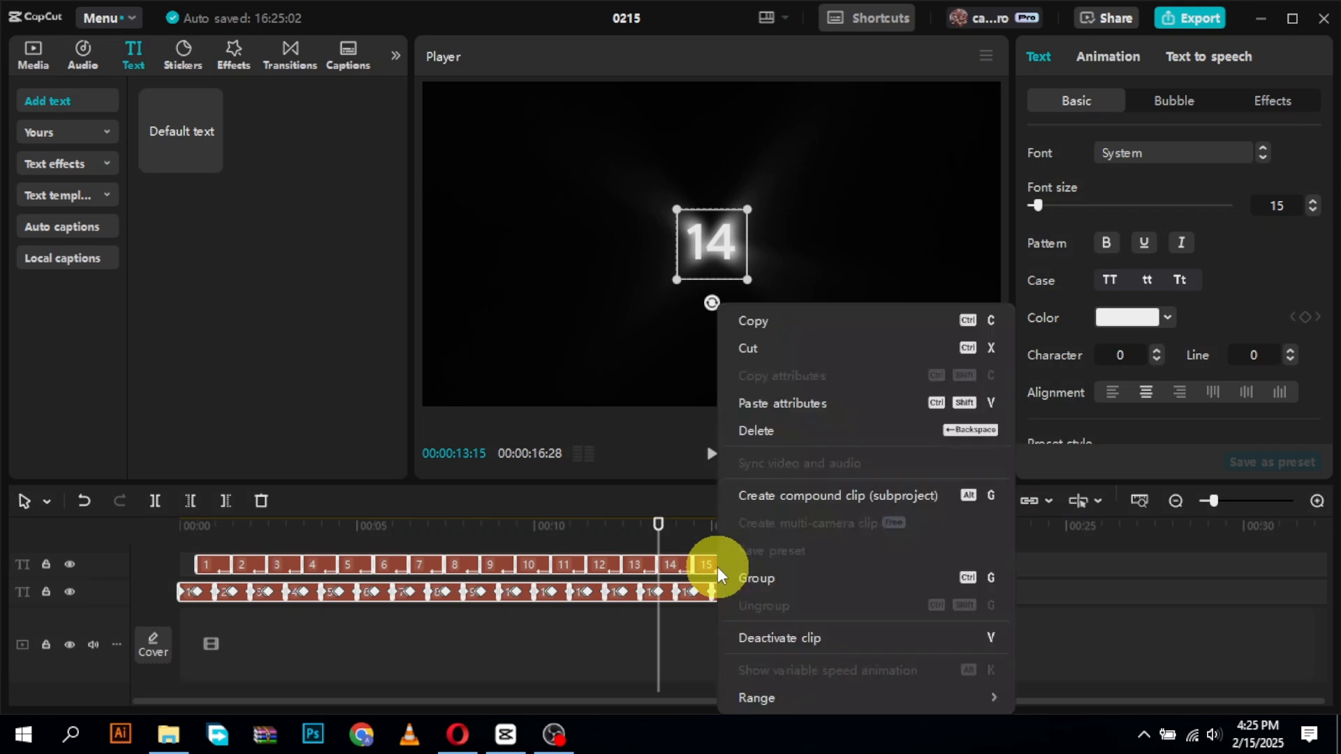
{"action": "left_click", "coordinate": [765, 496]}
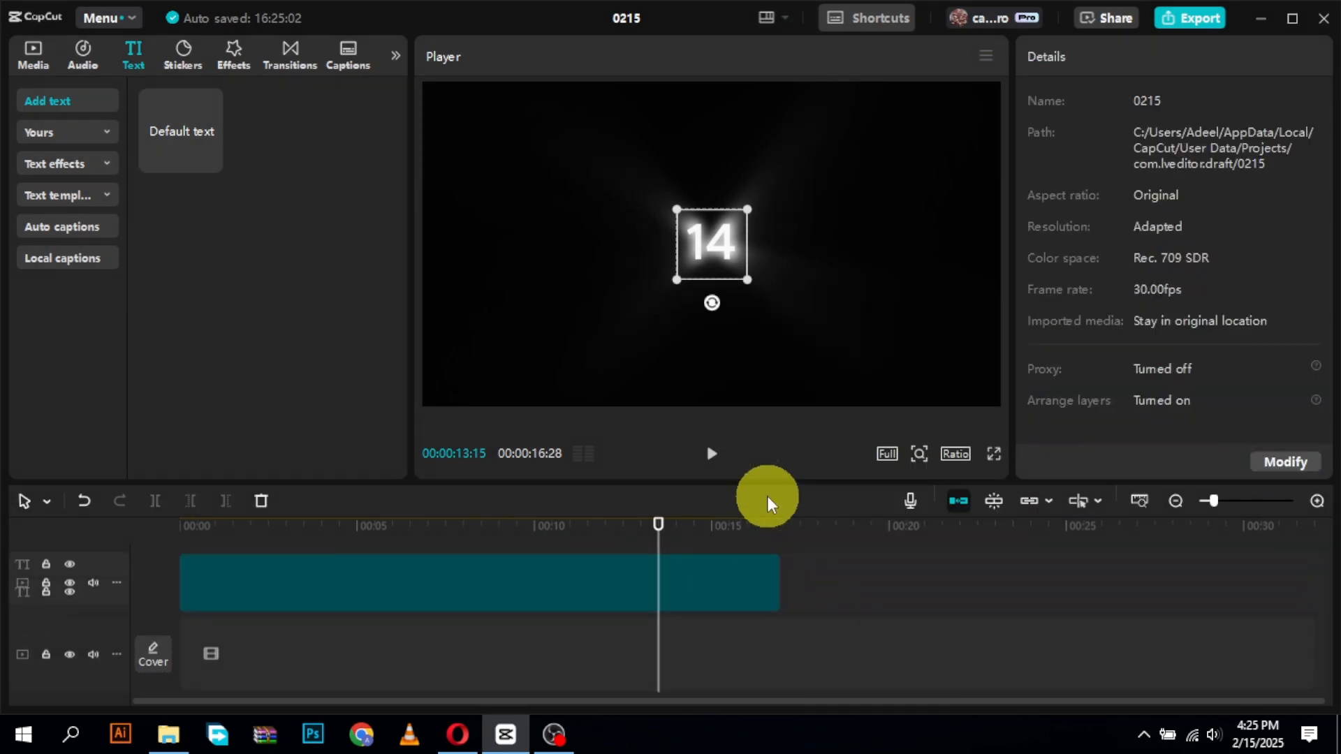
- Turn on motion blur for the compound clip
{"action": "left_click", "coordinate": [705, 599]}
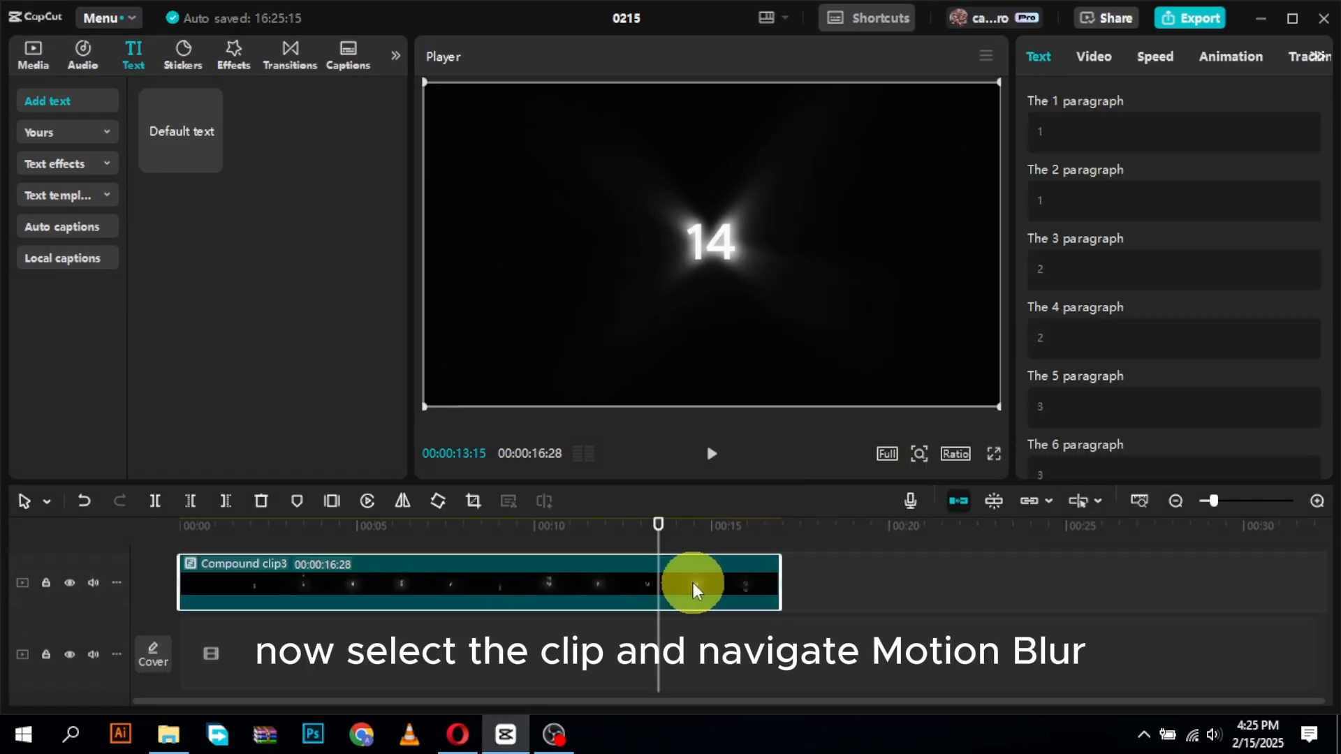
{"action": "left_click", "coordinate": [1086, 57]}
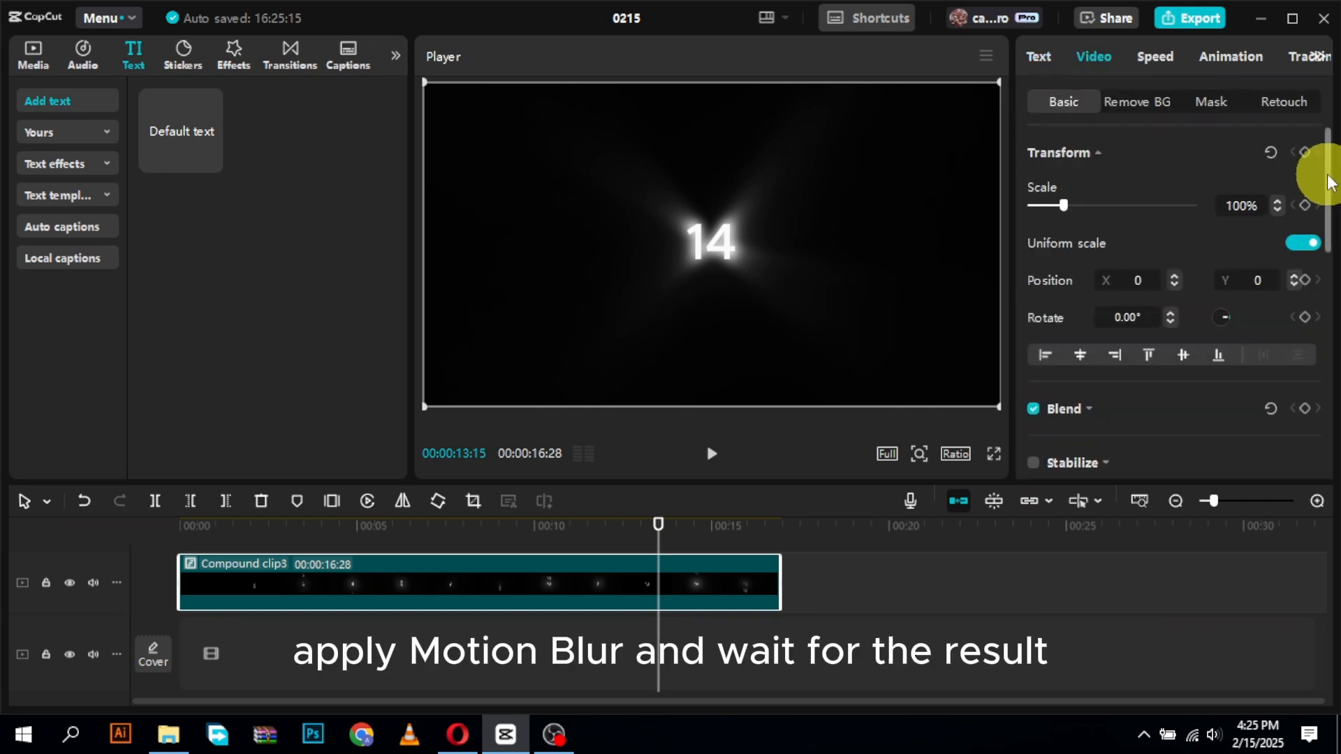
{"action": "left_click_drag", "start_coordinate": [1328, 175], "coordinate": [1306, 377]}
{"action": "scroll", "coordinate": [1304, 386], "scroll_direction": "down", "scroll_amount": 2}
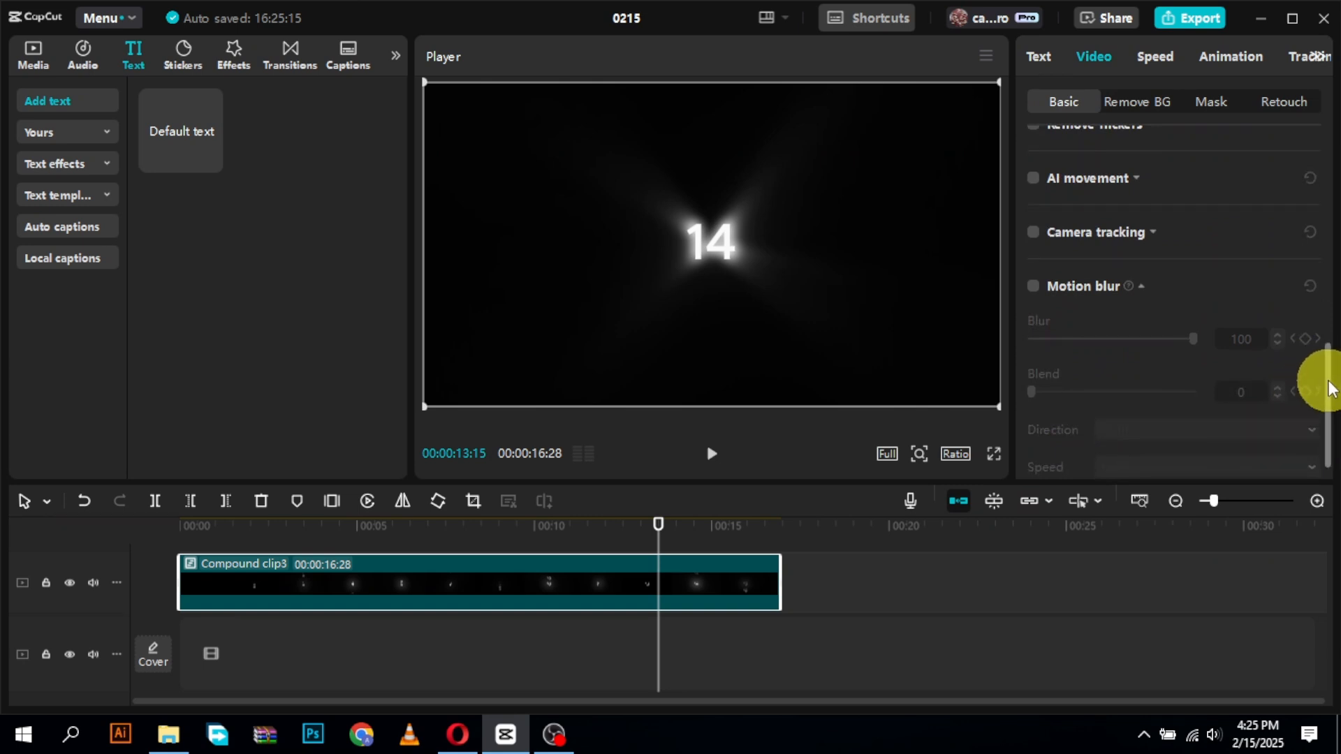
{"action": "scroll", "coordinate": [1329, 388], "scroll_direction": "up", "scroll_amount": 1}
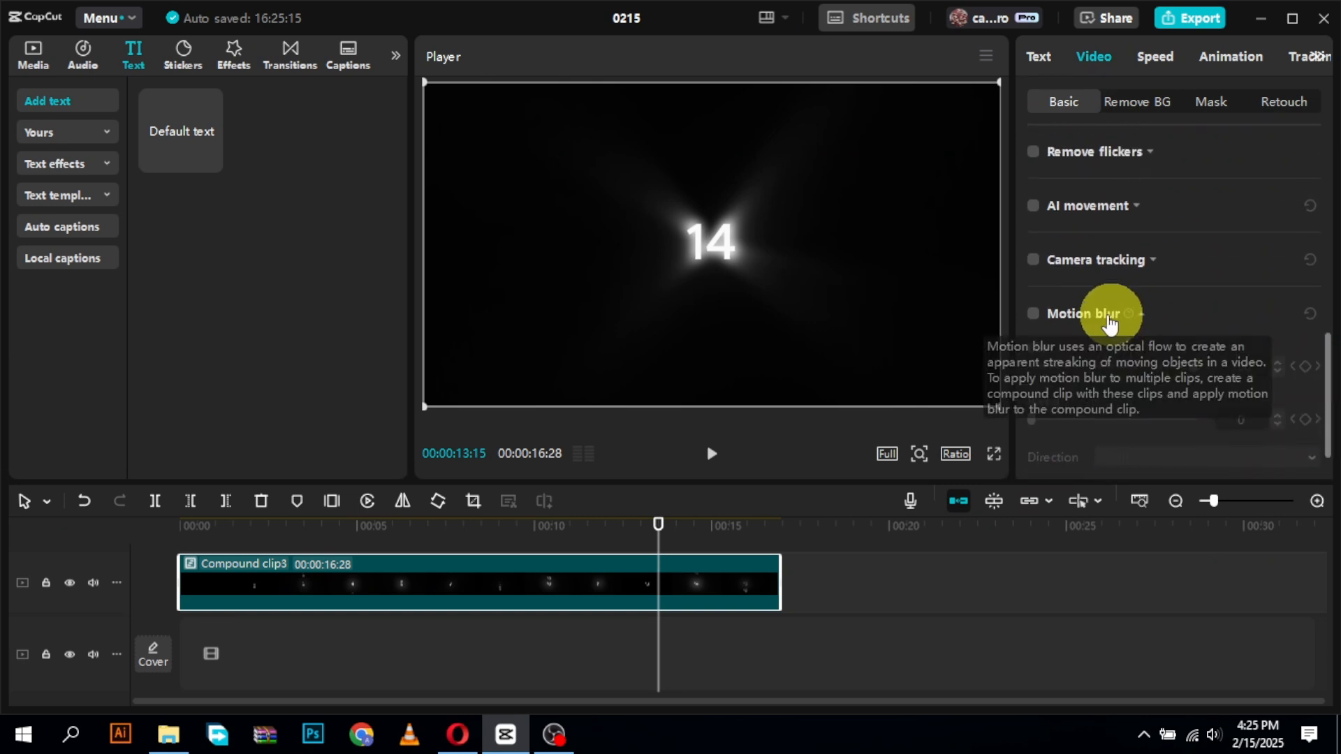
{"action": "left_click", "coordinate": [1033, 312]}
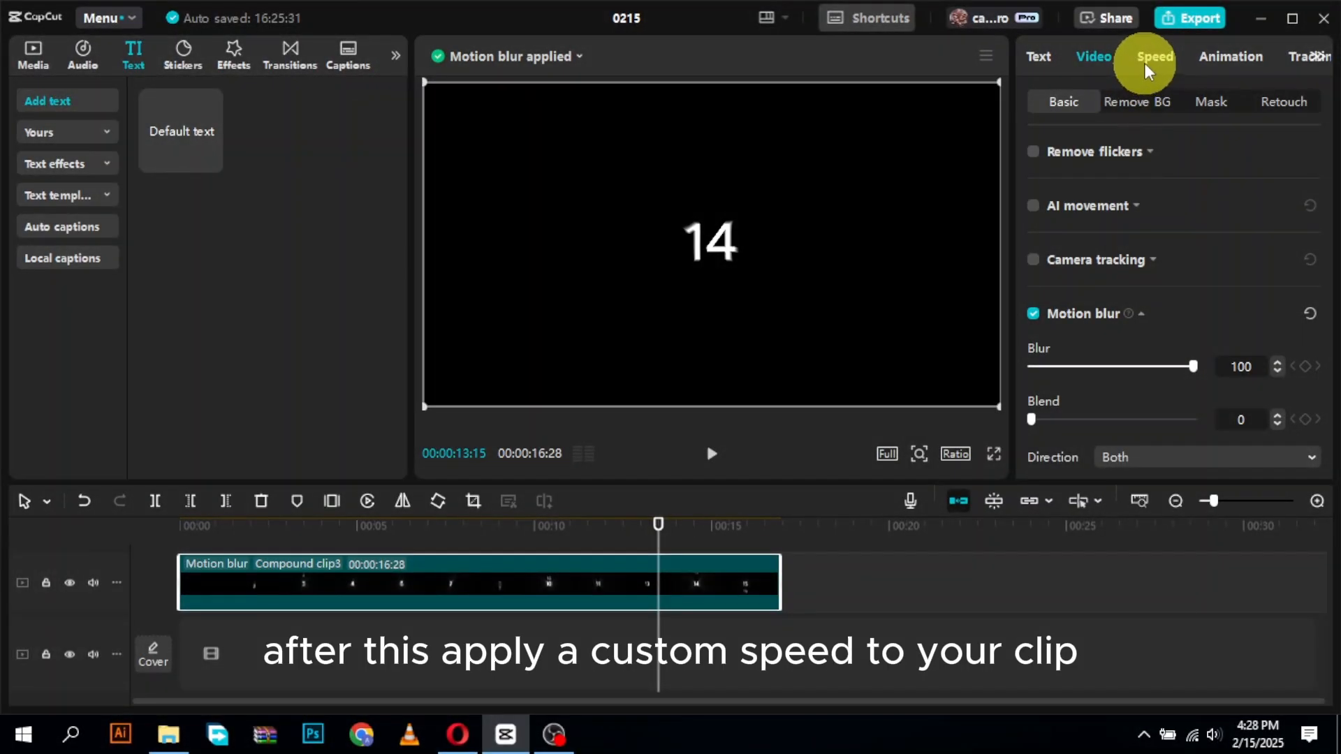
- Apply the Custom speed curve to the compound clip
{"action": "left_click", "coordinate": [1145, 62]}
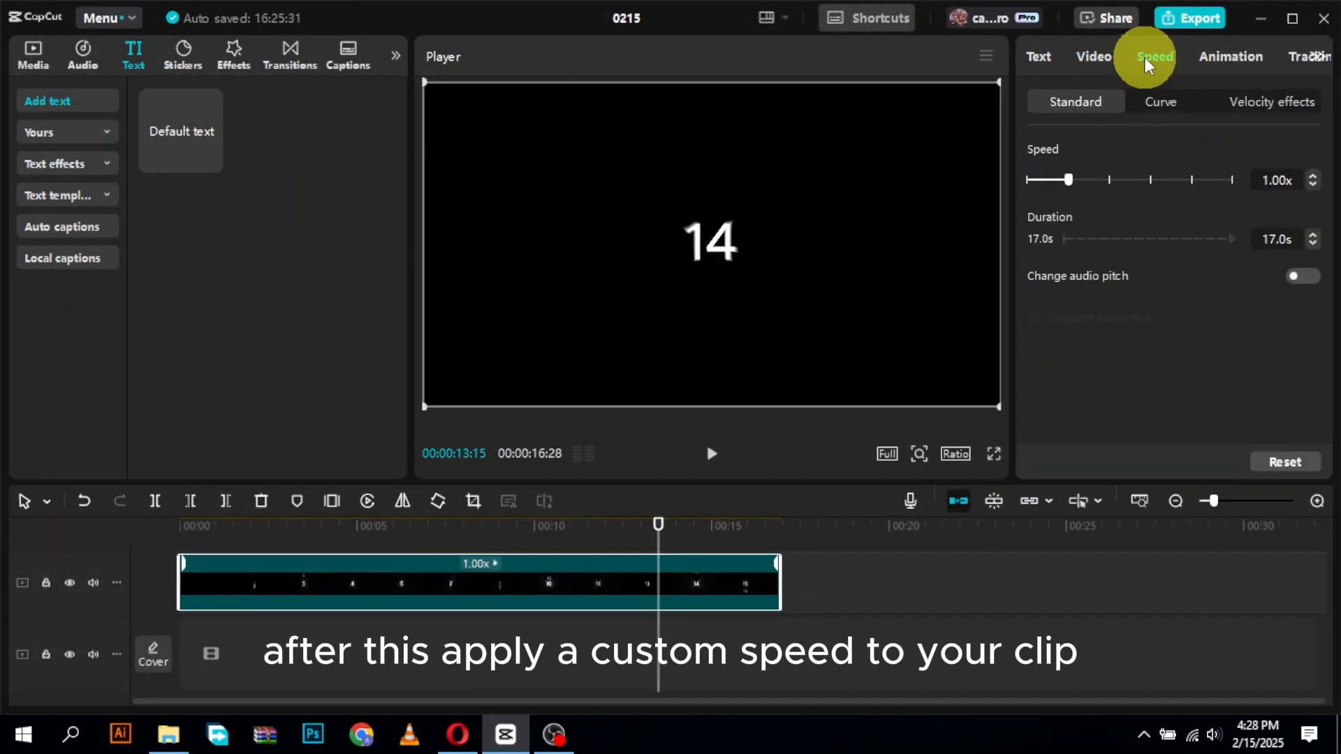
{"action": "left_click", "coordinate": [1182, 104]}
{"action": "left_click", "coordinate": [1138, 173]}
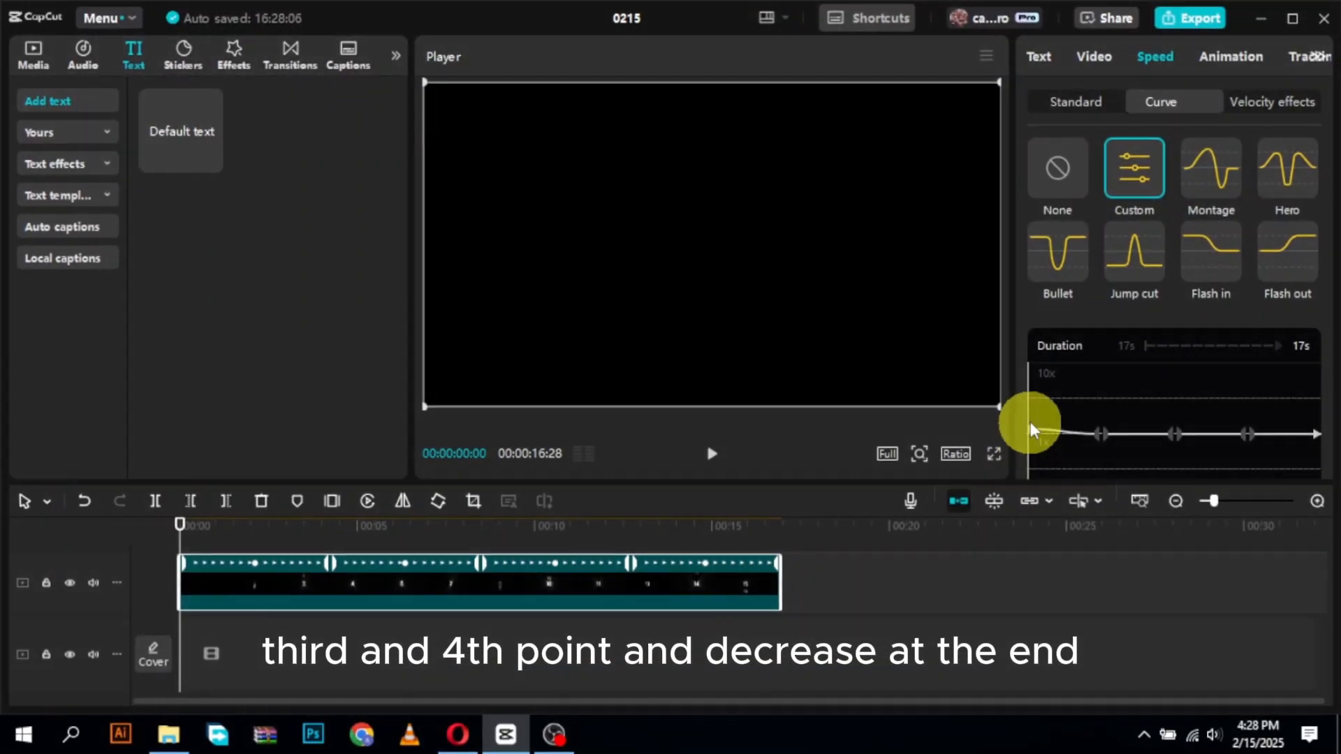
- Raise the speed curve's first three points to about 7.6x, 8.6x and 8.5x, the fourth similarly high, and the end point slightly above 1x
{"action": "left_click_drag", "start_coordinate": [1030, 422], "coordinate": [1037, 383]}
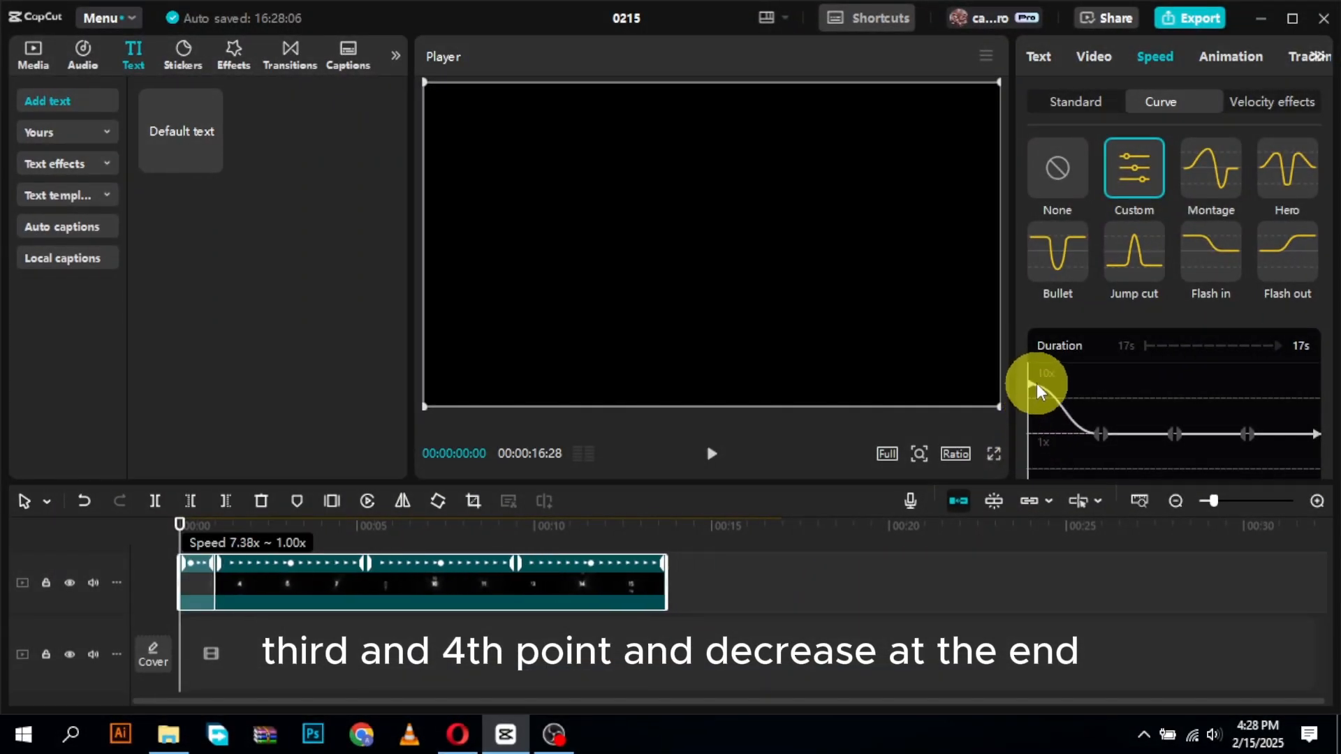
{"action": "left_click_drag", "start_coordinate": [1102, 434], "coordinate": [1097, 378]}
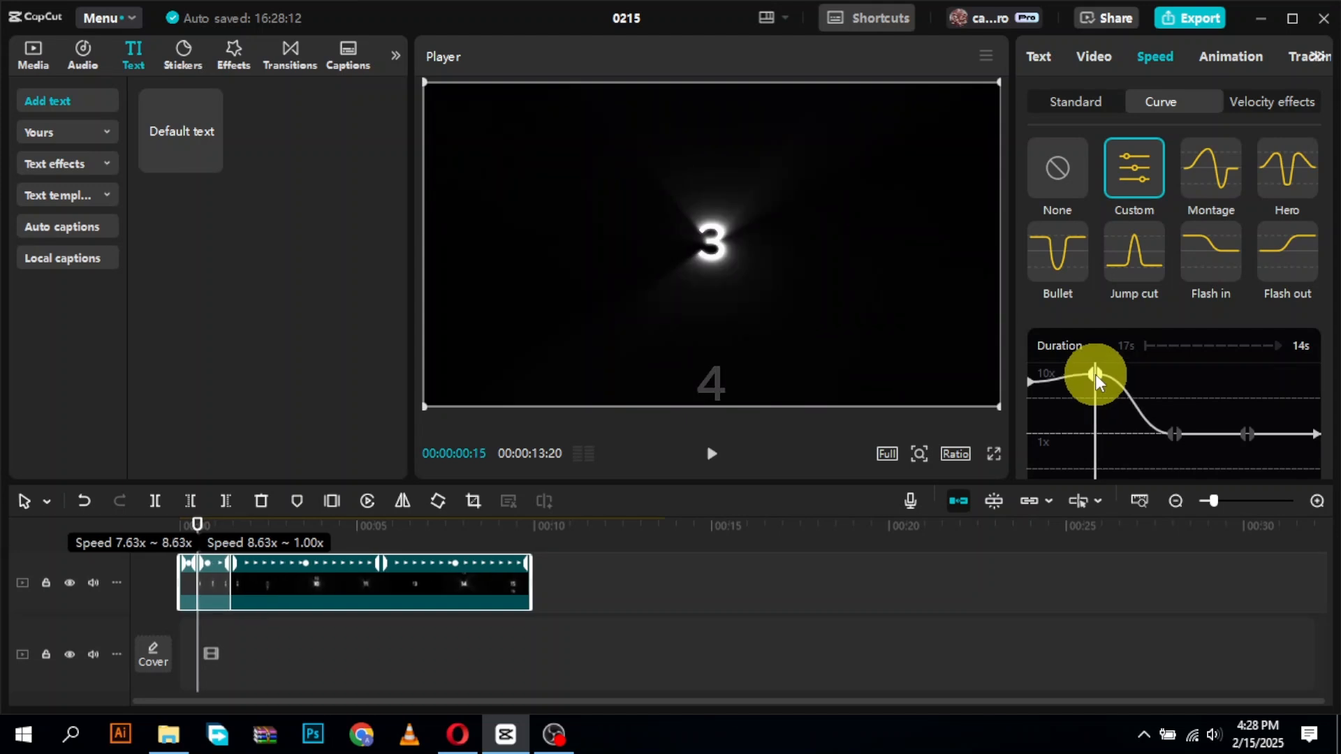
{"action": "left_click_drag", "start_coordinate": [1174, 434], "coordinate": [1171, 375]}
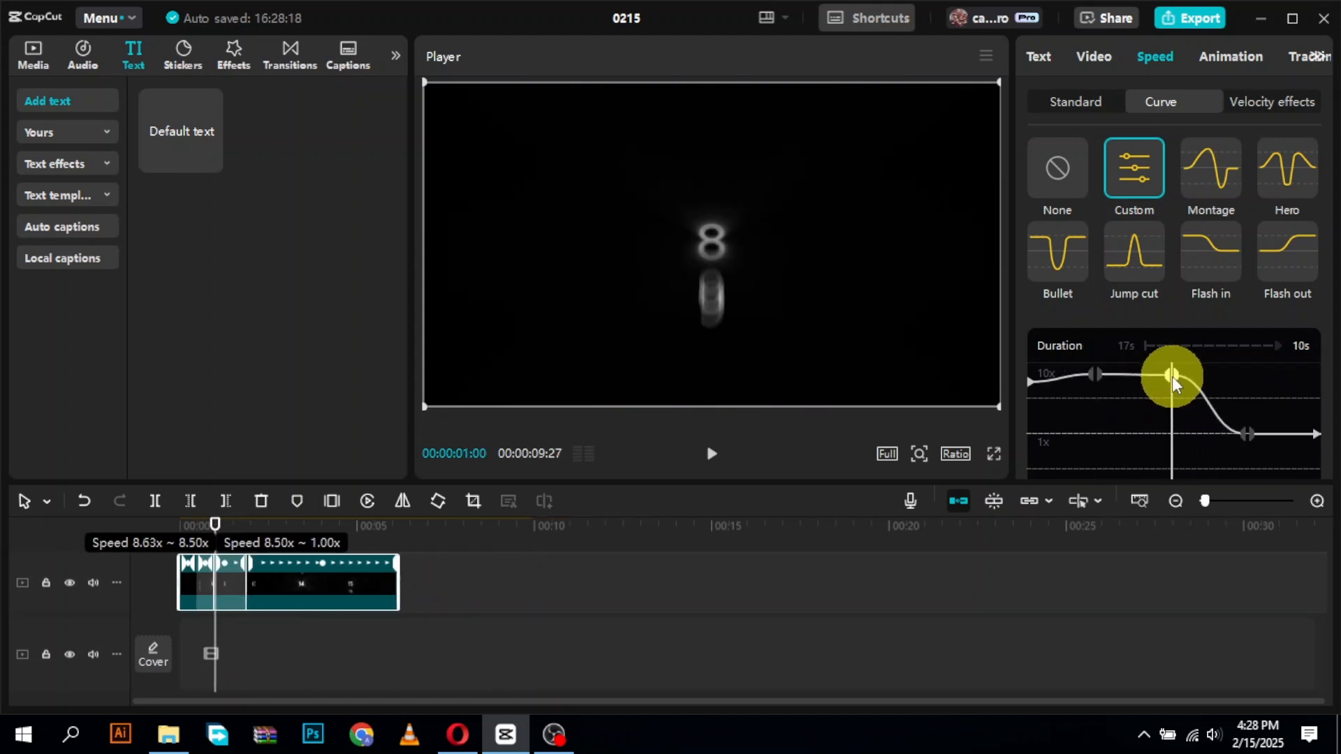
{"action": "left_click", "coordinate": [1247, 434]}
{"action": "left_click_drag", "start_coordinate": [1249, 435], "coordinate": [1250, 383]}
{"action": "mouse_move", "coordinate": [1314, 434]}
{"action": "left_mouse_down"}
{"action": "mouse_move", "coordinate": [1298, 420]}
{"action": "mouse_move", "coordinate": [1314, 438]}
{"action": "mouse_move", "coordinate": [1317, 420]}
{"action": "left_mouse_up"}
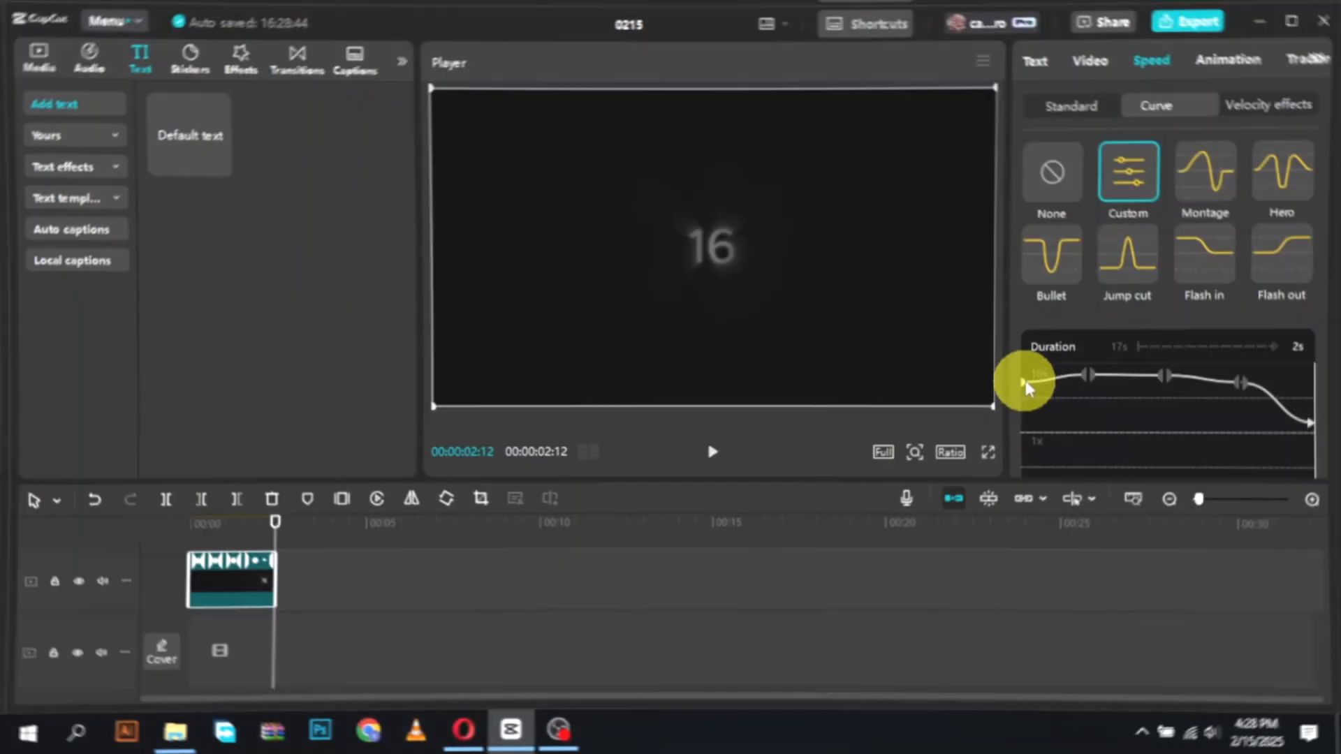
- Fine-tune the speed curve's second point to 8.38x and third point to 8.13x, and play the counter to check the motion
{"action": "left_click", "coordinate": [1096, 378]}
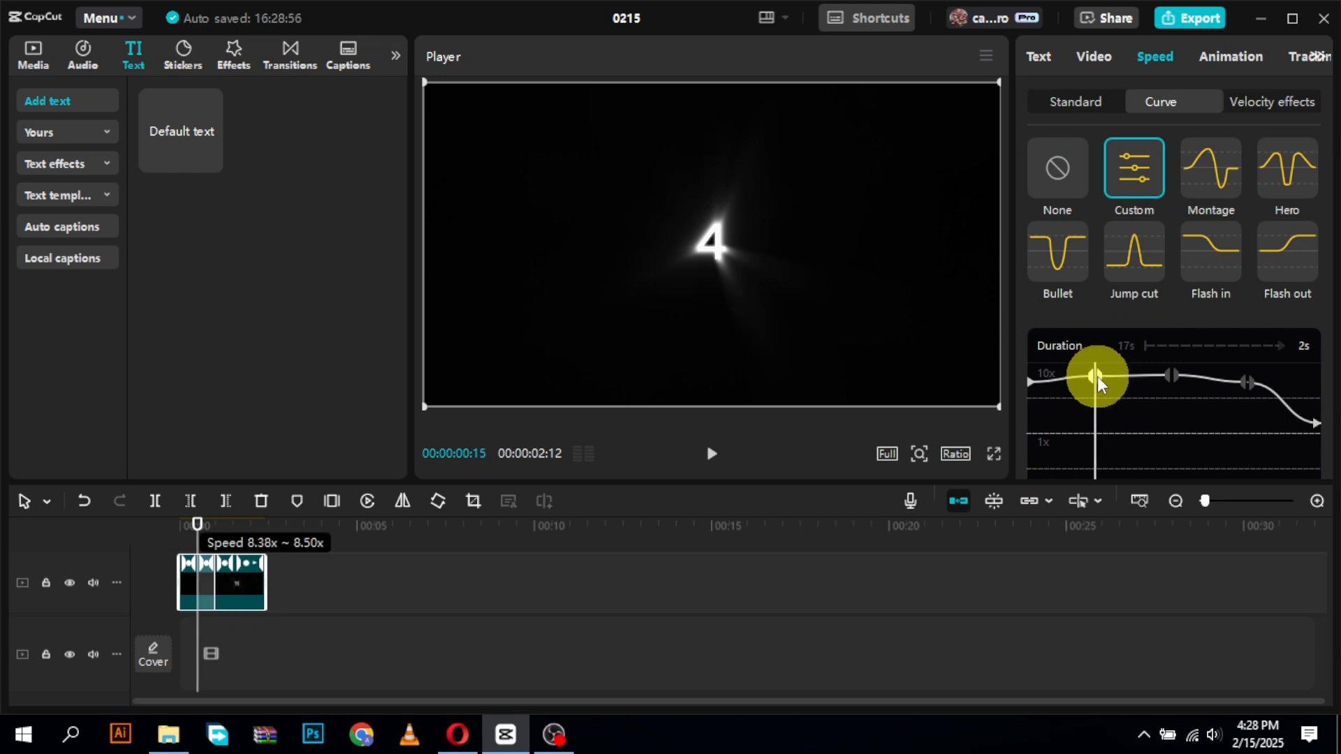
{"action": "left_click", "coordinate": [1173, 377]}
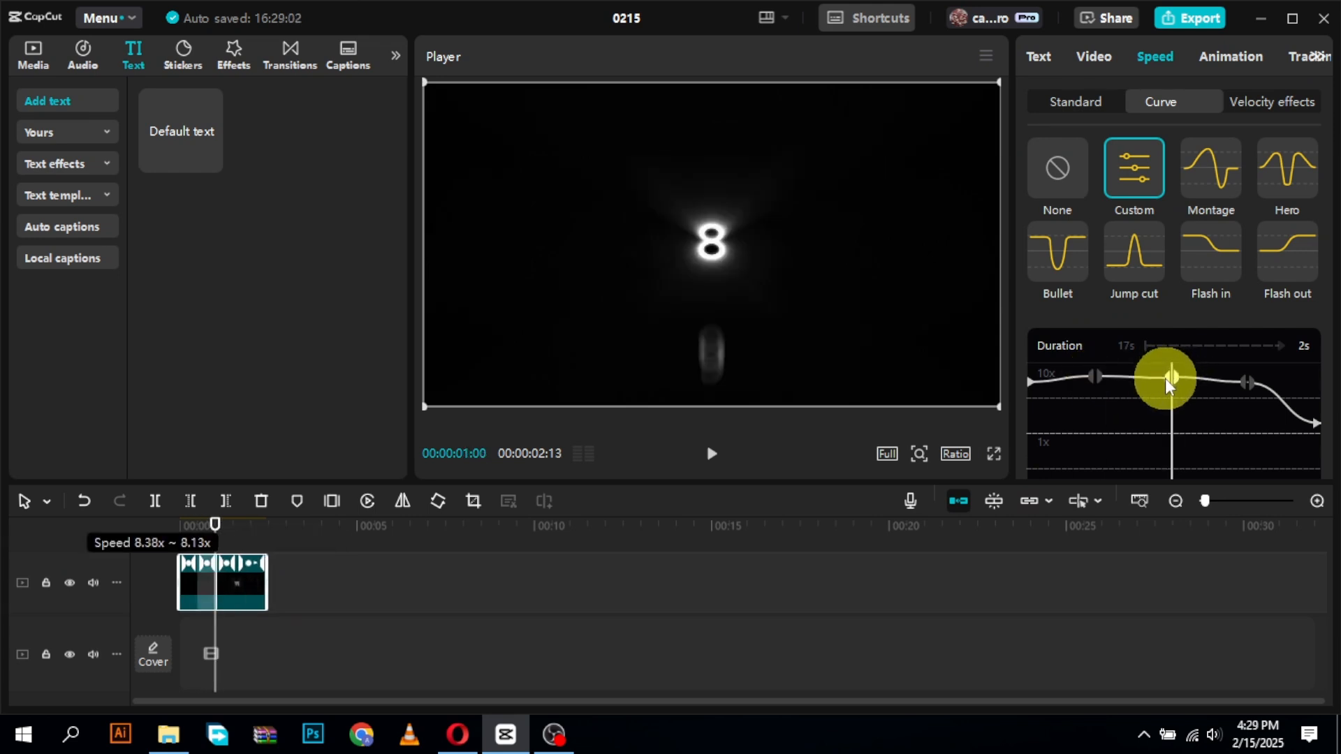
{"action": "key", "text": "space"}
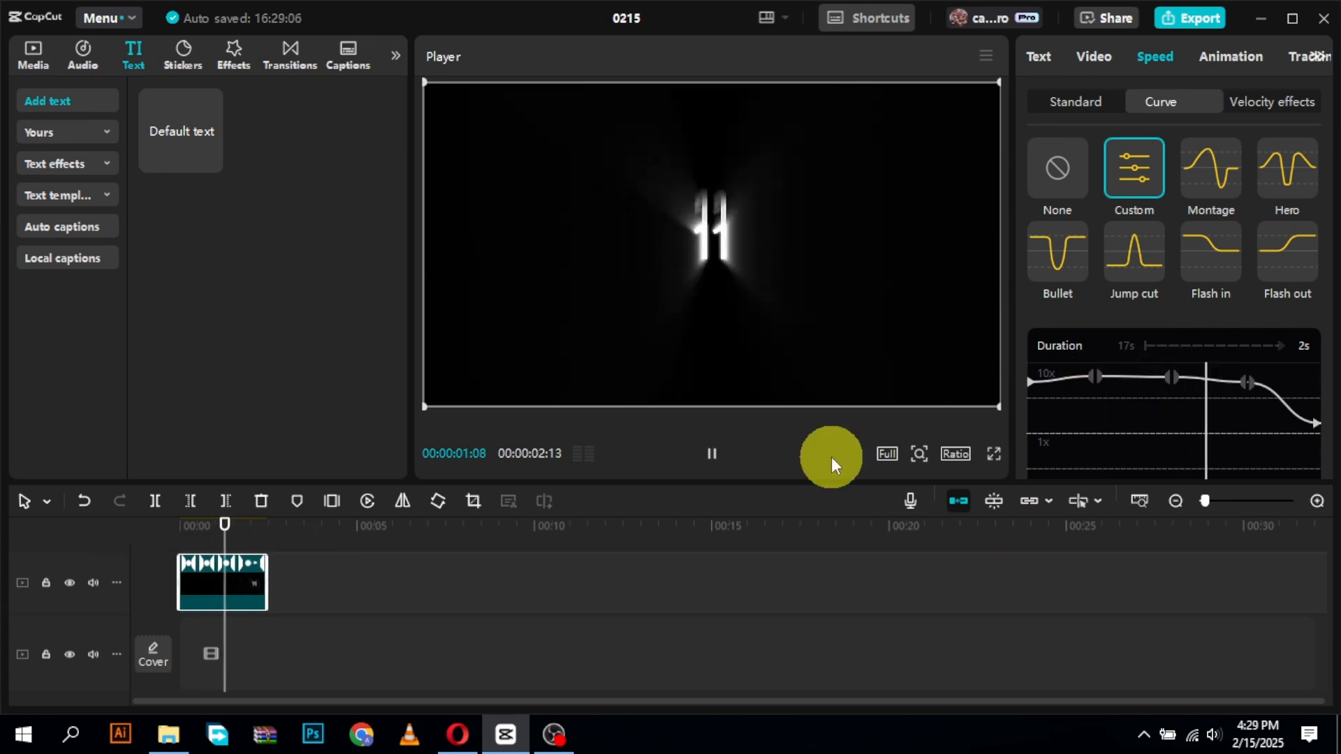
- Add the red Valentine hearts clip from the library's Trending collection as the counter's background and trim it to the counter's end
{"action": "left_click", "coordinate": [44, 58]}
{"action": "left_click", "coordinate": [84, 255]}
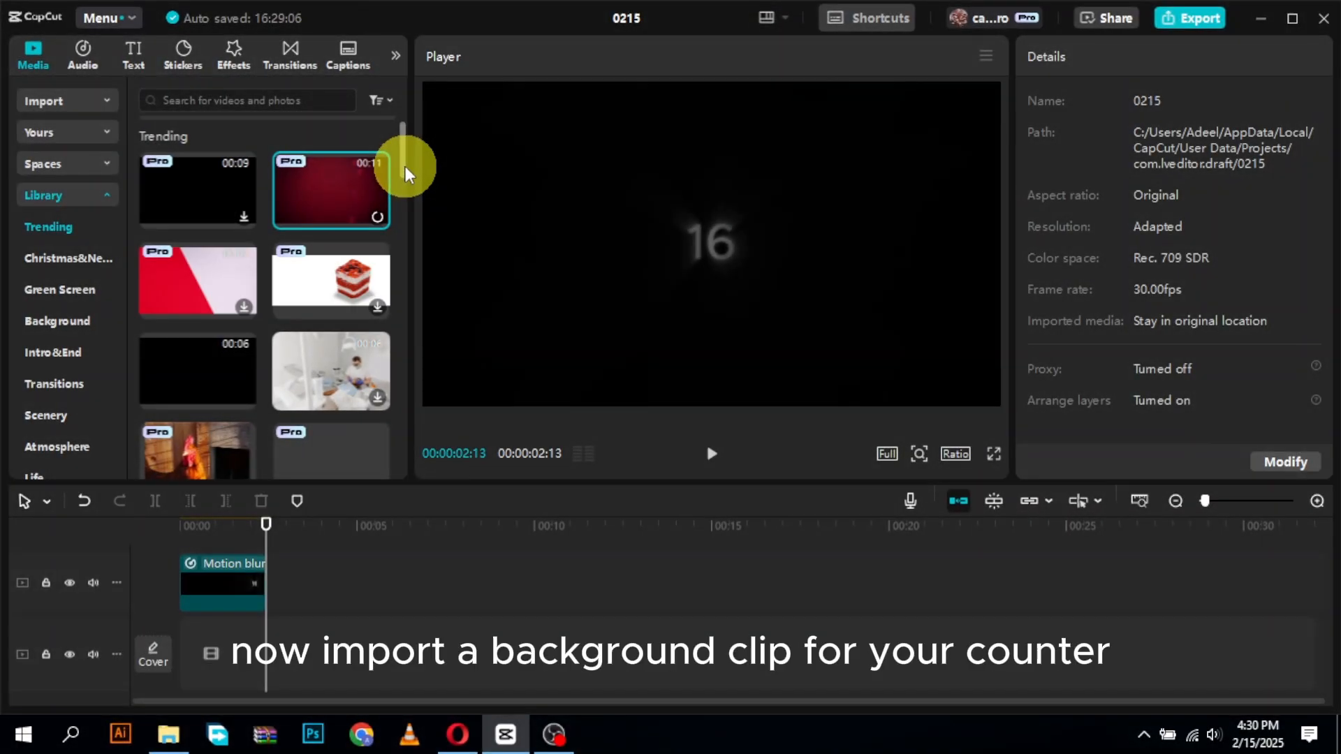
{"action": "scroll", "coordinate": [403, 171], "scroll_direction": "down", "scroll_amount": 4}
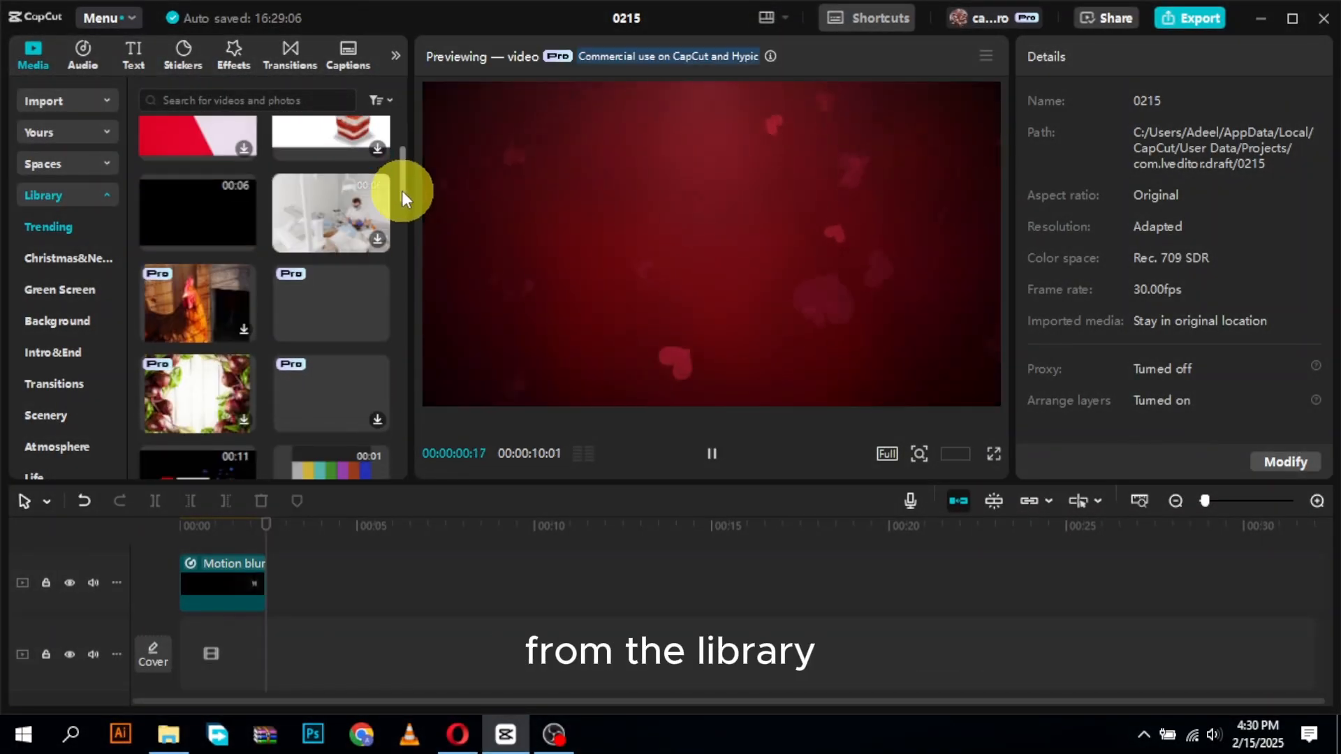
{"action": "scroll", "coordinate": [402, 189], "scroll_direction": "up", "scroll_amount": 3}
{"action": "scroll", "coordinate": [398, 176], "scroll_direction": "up", "scroll_amount": 3}
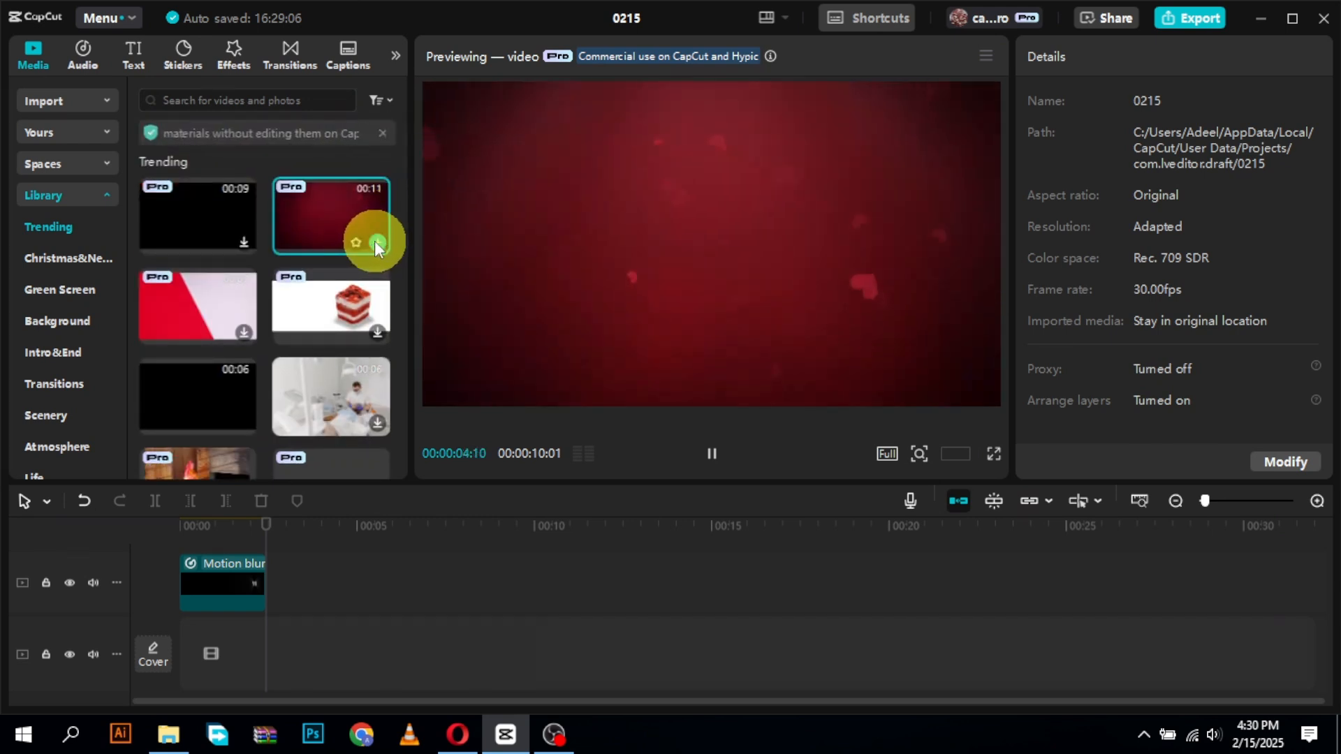
{"action": "left_click", "coordinate": [376, 243]}
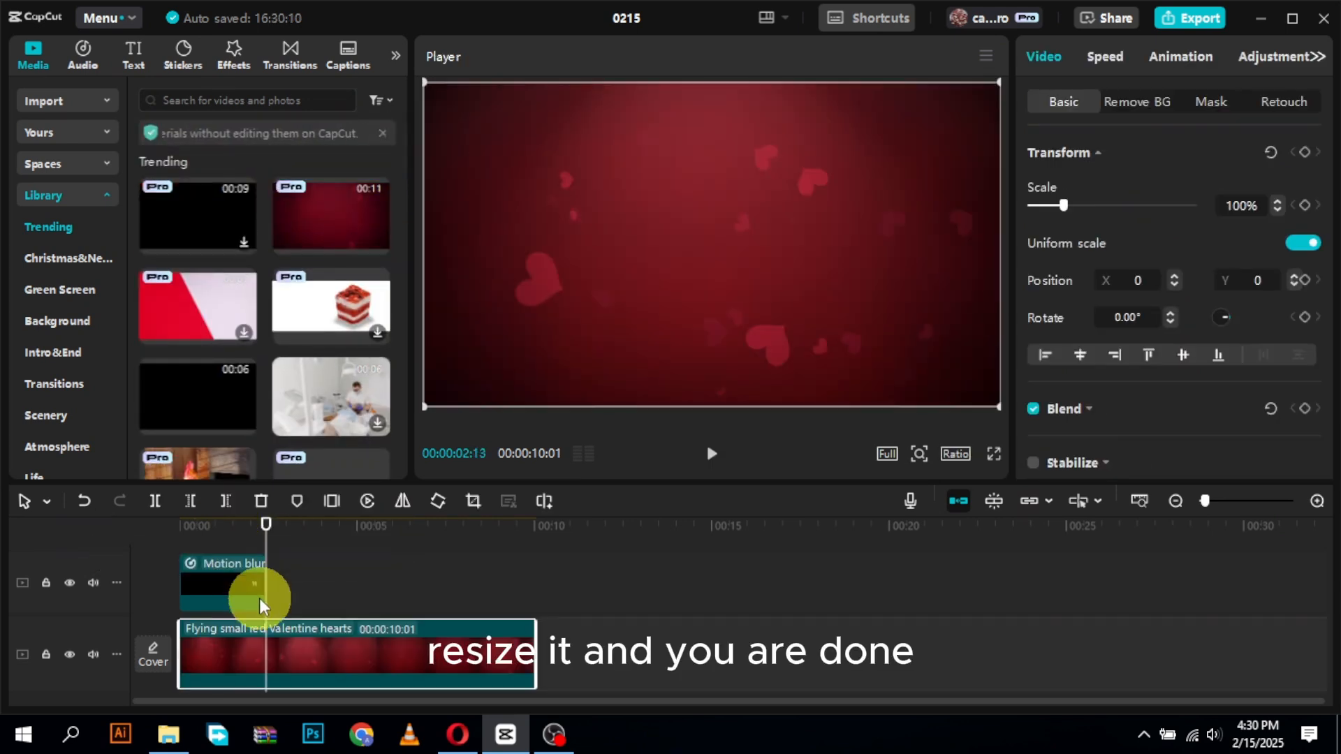
{"action": "key", "text": "w"}
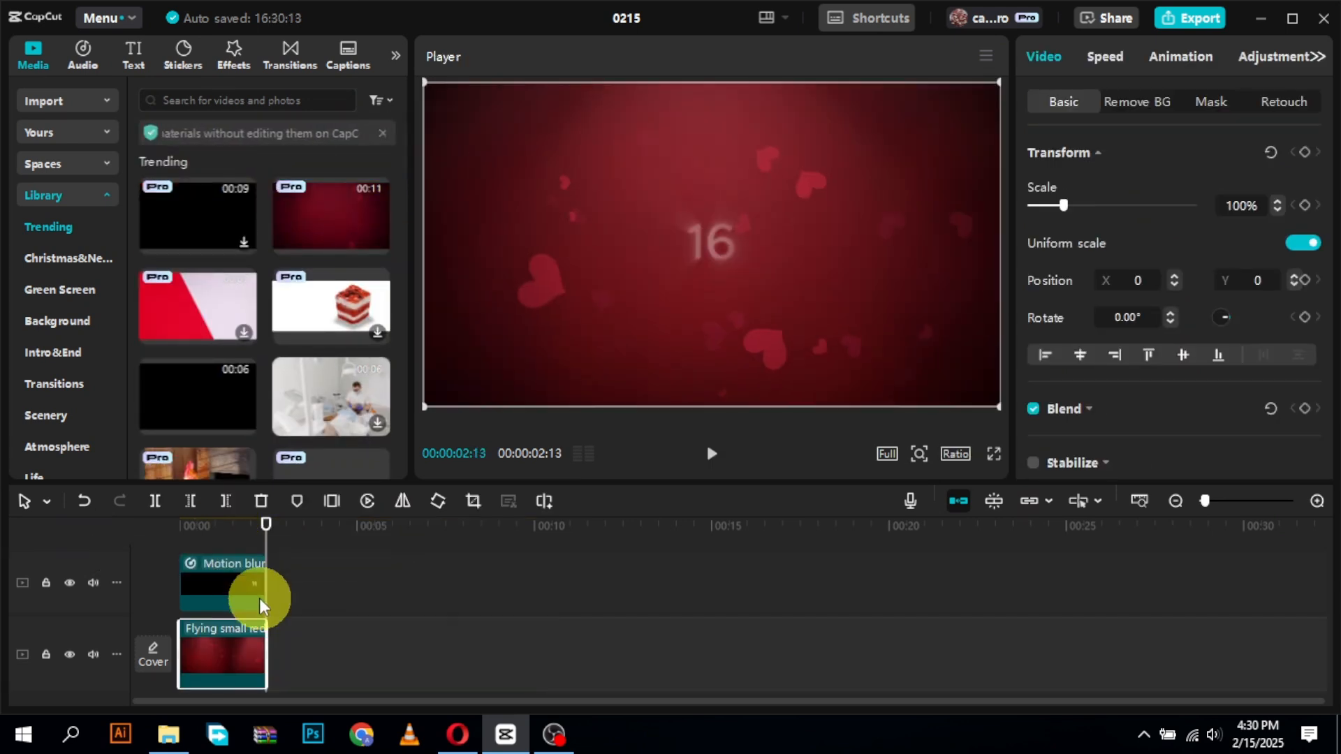
- Play the finished counter from the beginning and open the export settings for the video
{"action": "left_click", "coordinate": [179, 525]}
{"action": "key", "text": "space"}
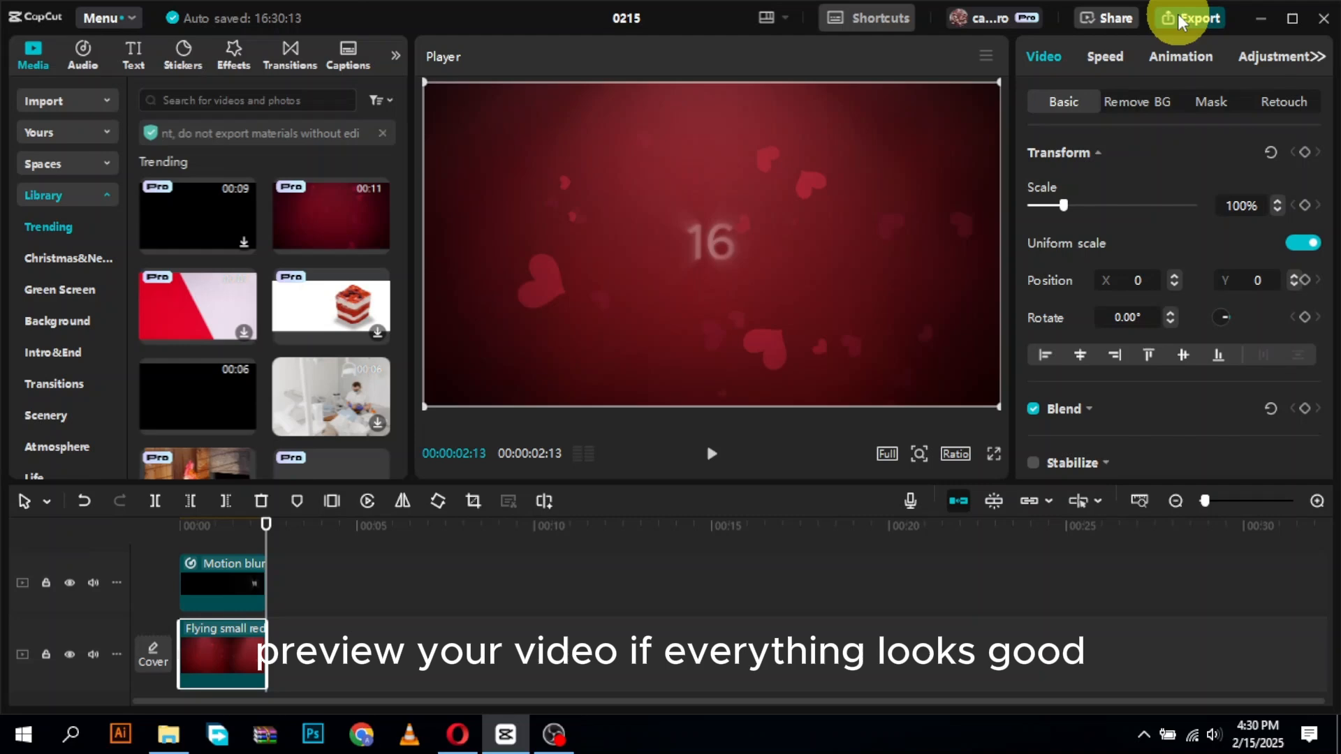
{"action": "left_click", "coordinate": [1190, 18]}
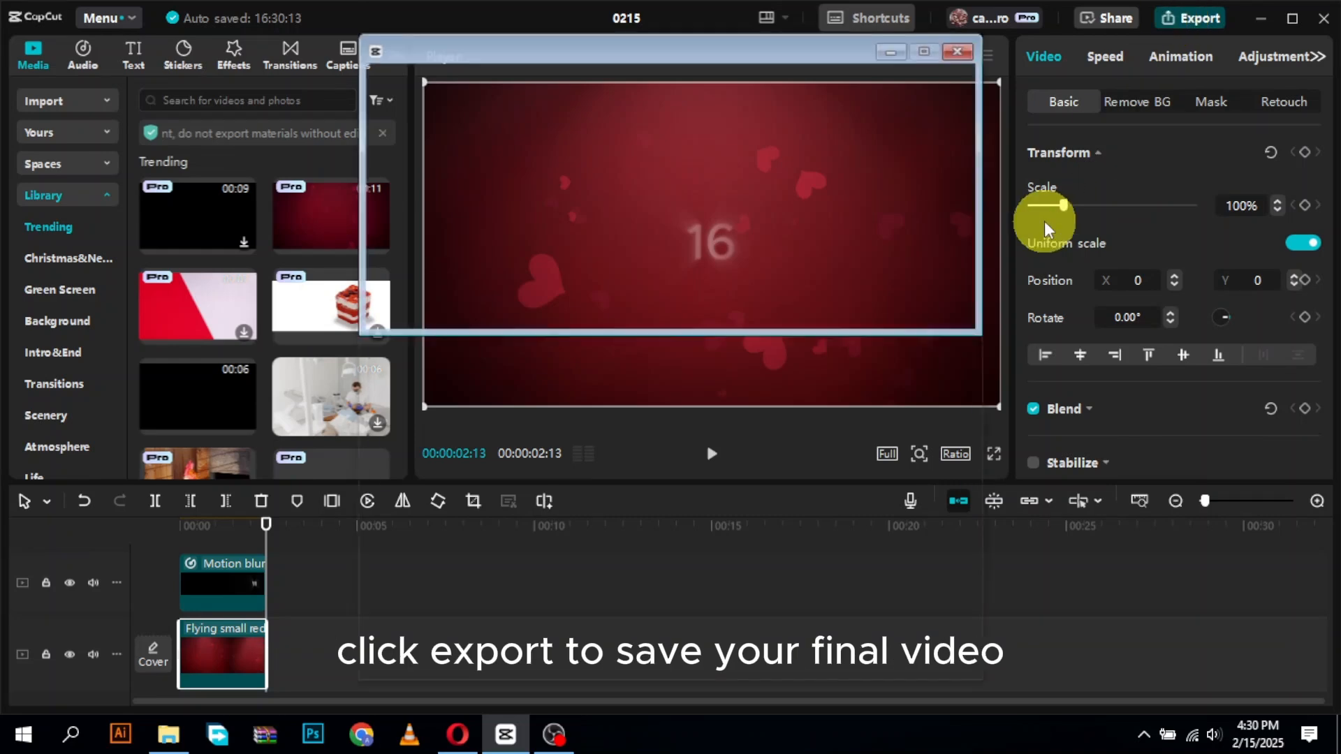